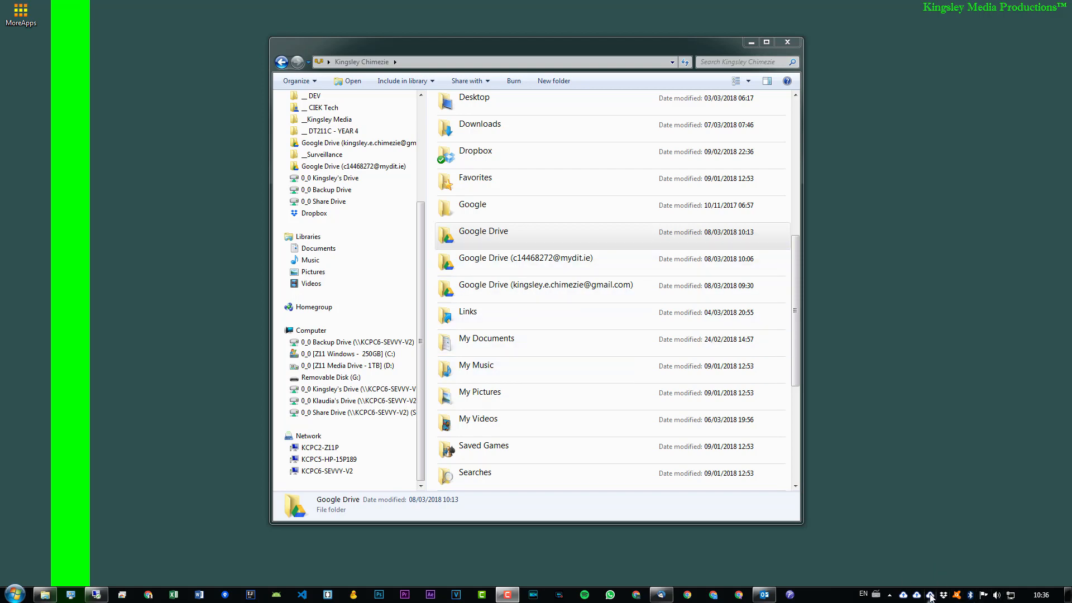
# Step: Review the account settings in the Backup and Sync preferences, and close the preferences without changing anything
pyautogui.click(930, 595)
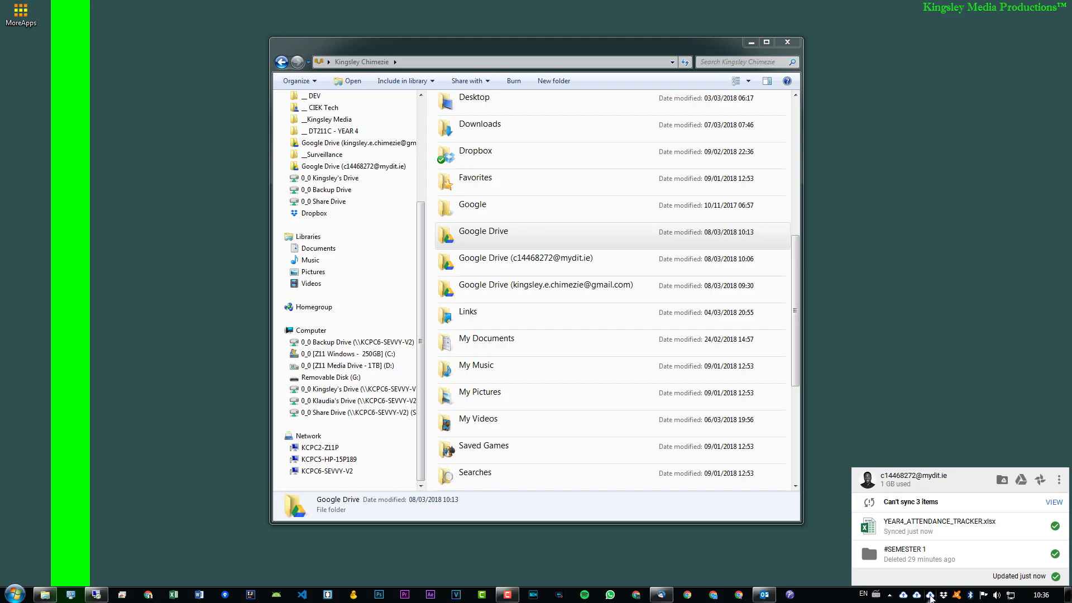
pyautogui.click(1063, 480)
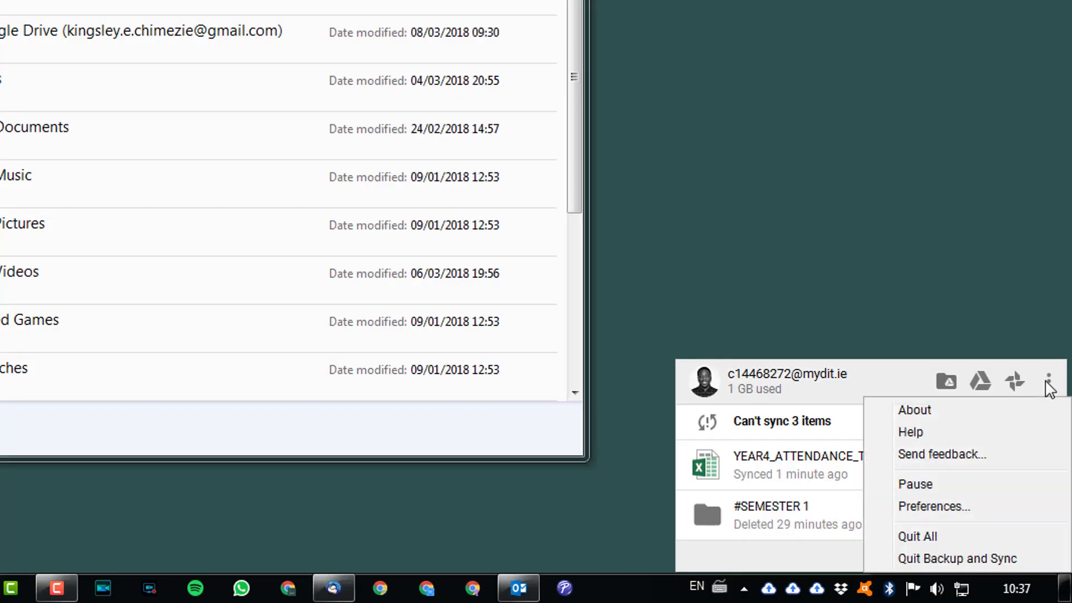
pyautogui.click(953, 509)
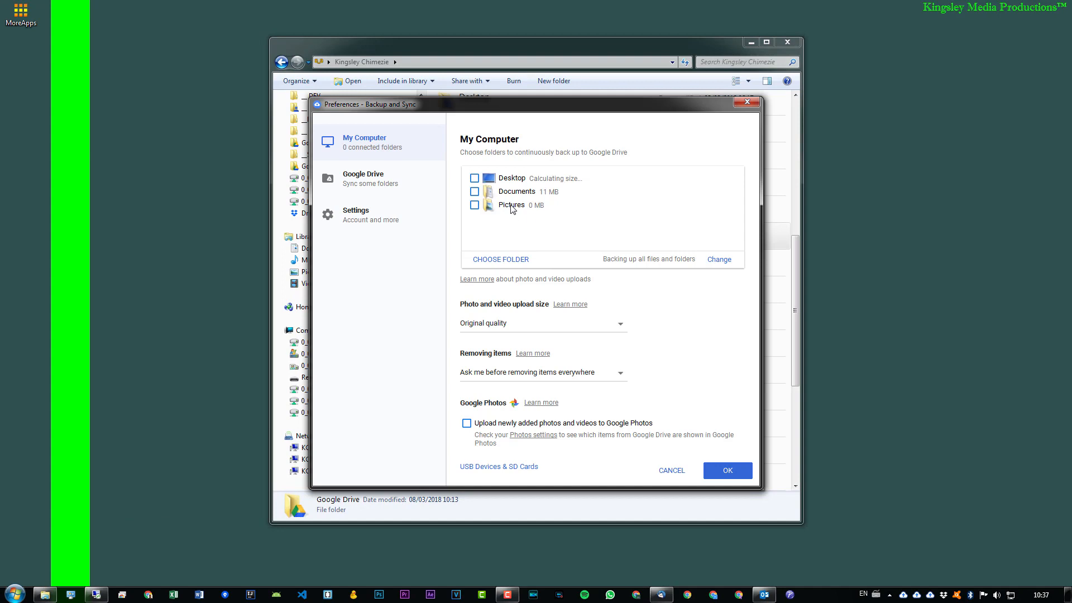
pyautogui.click(389, 215)
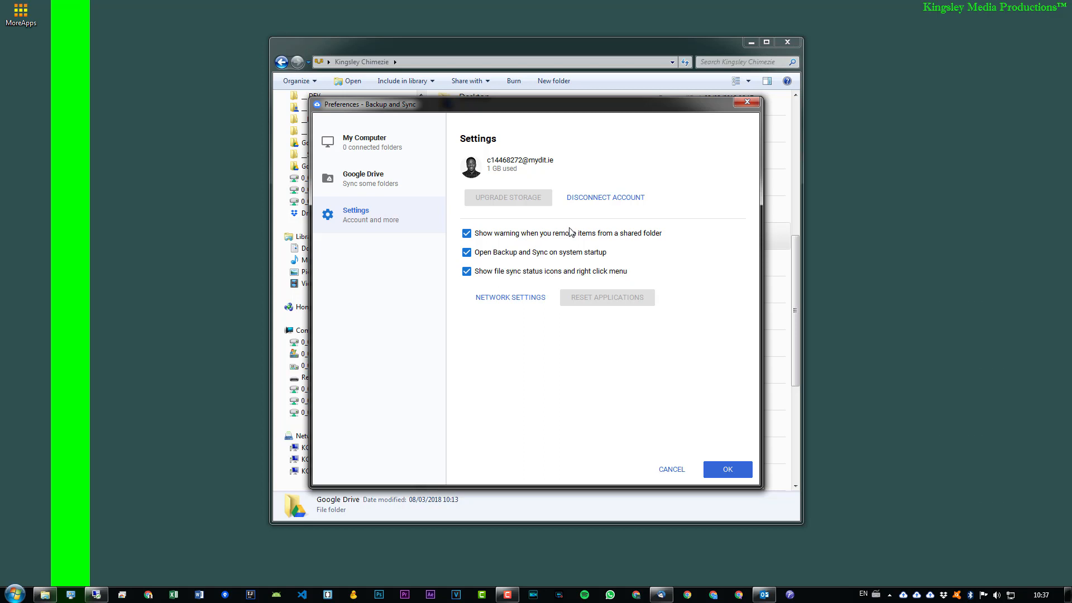
pyautogui.click(748, 103)
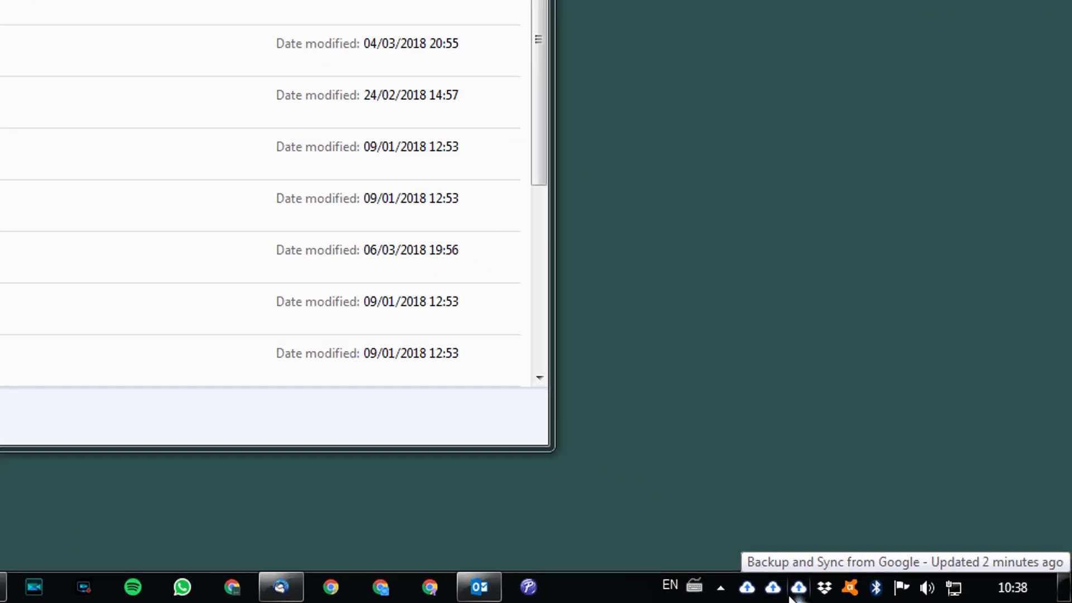
# Step: Quit all running instances of Backup and Sync from Google
pyautogui.click(778, 587)
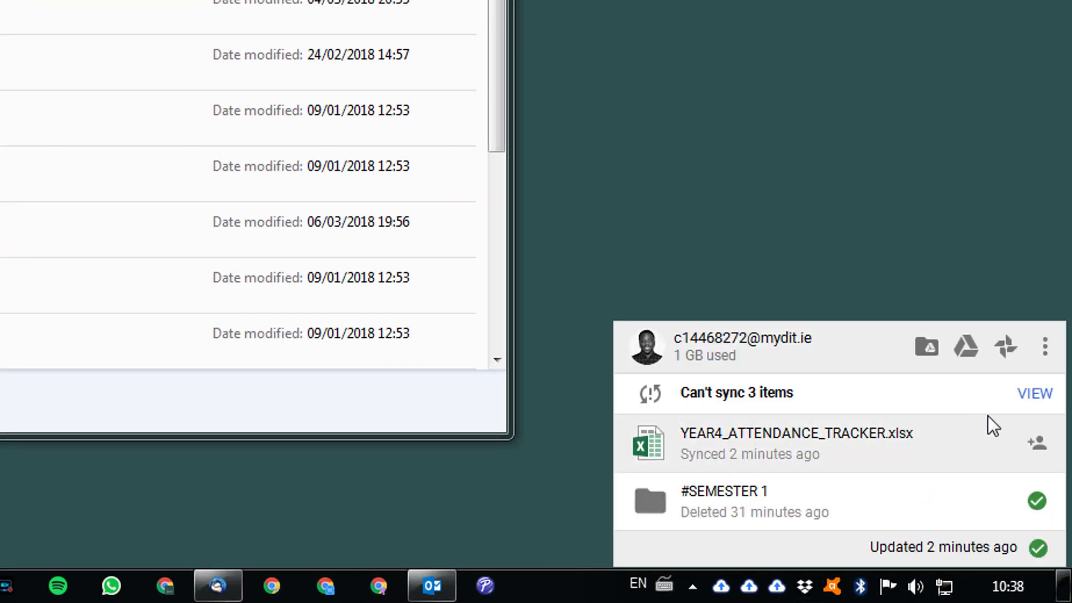
pyautogui.click(1045, 352)
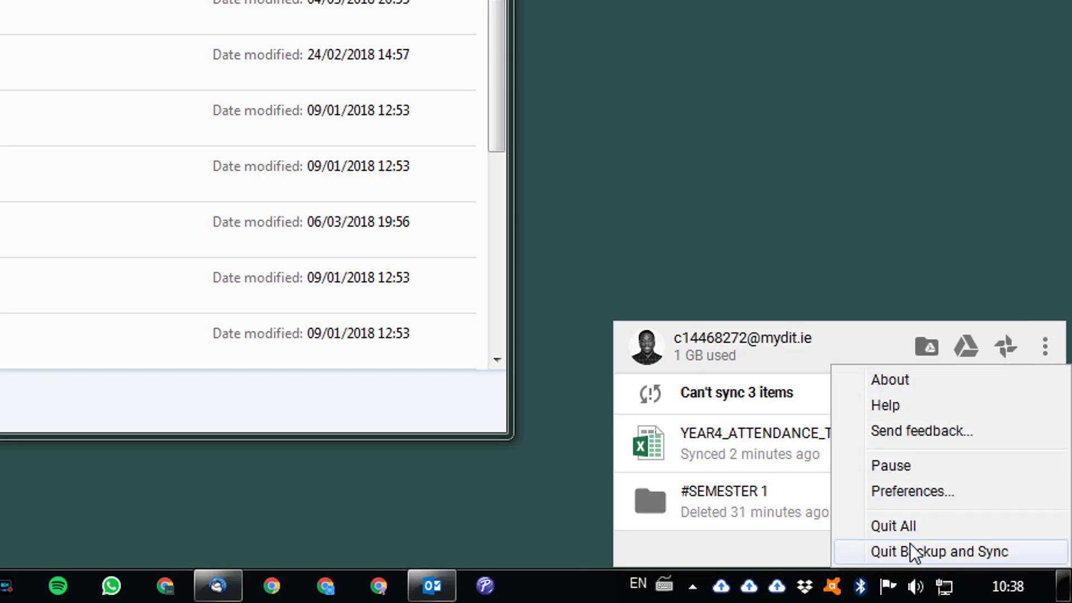
pyautogui.click(908, 524)
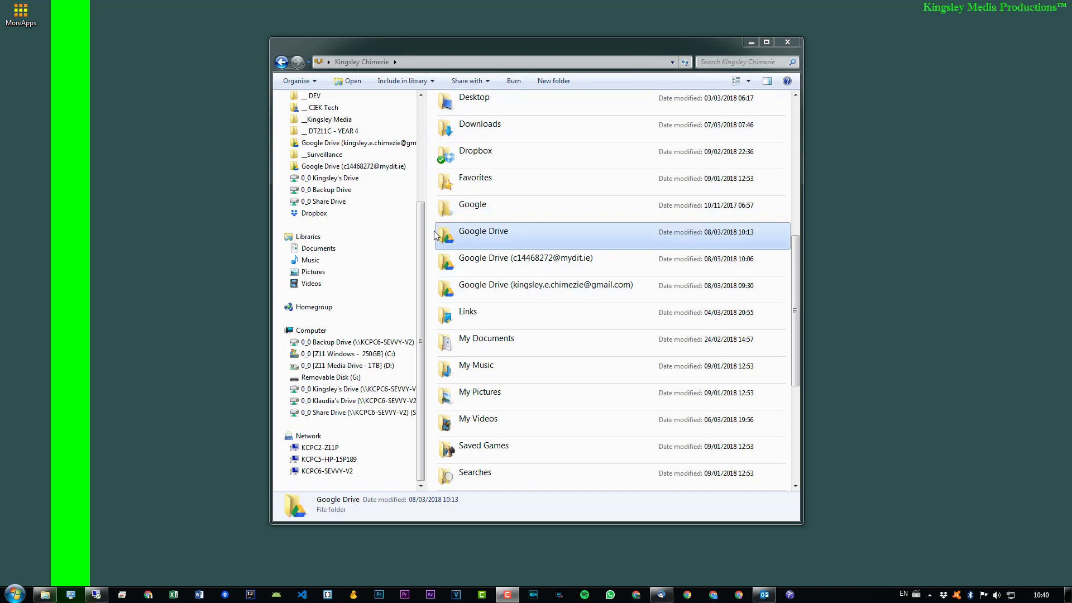
# Step: Examine the three Google Drive folders in the personal user folder, selecting them together and individually
pyautogui.moveTo(427, 231); pyautogui.dragTo(519, 287)
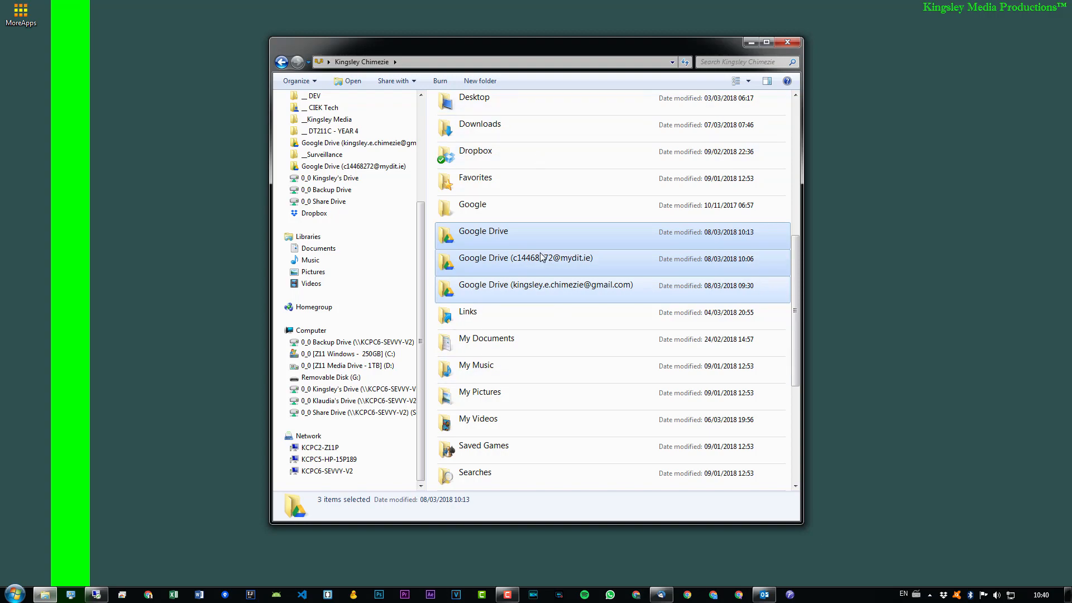
pyautogui.click(492, 239)
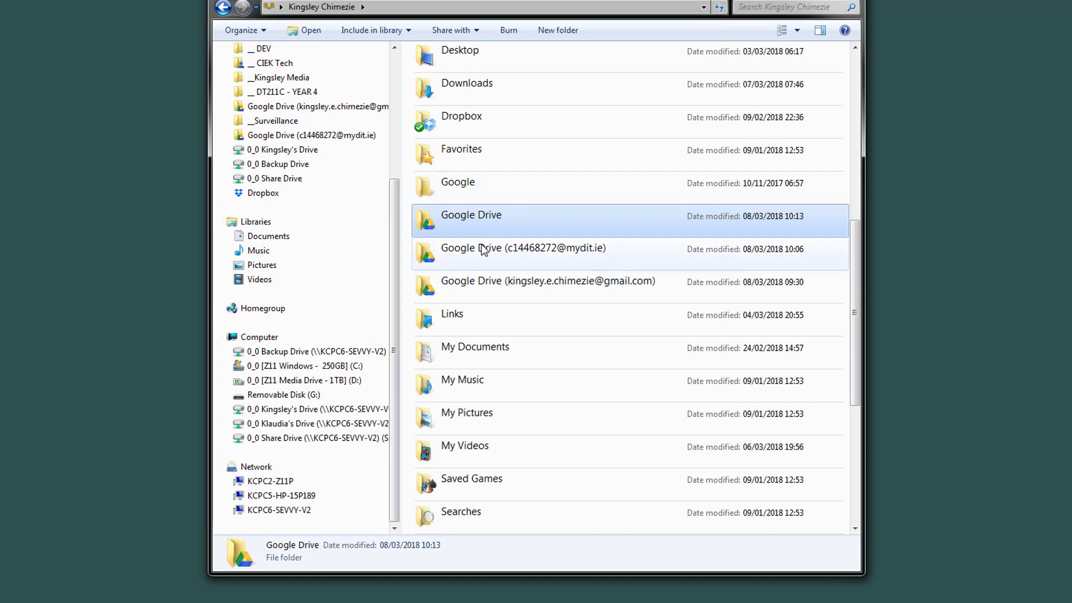
pyautogui.click(482, 254)
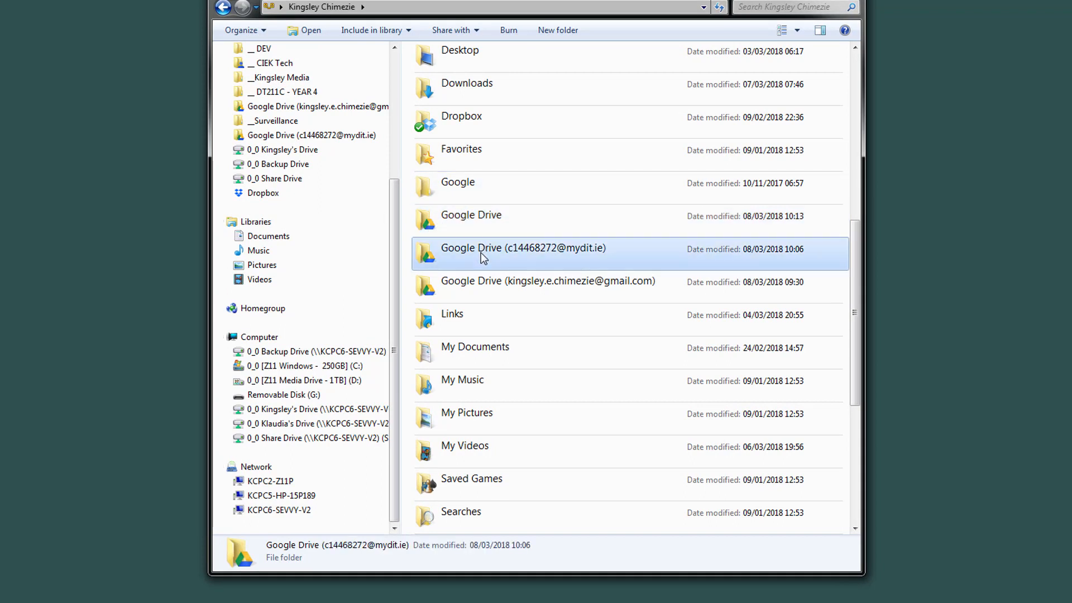
pyautogui.click(547, 280)
pyautogui.click(511, 249)
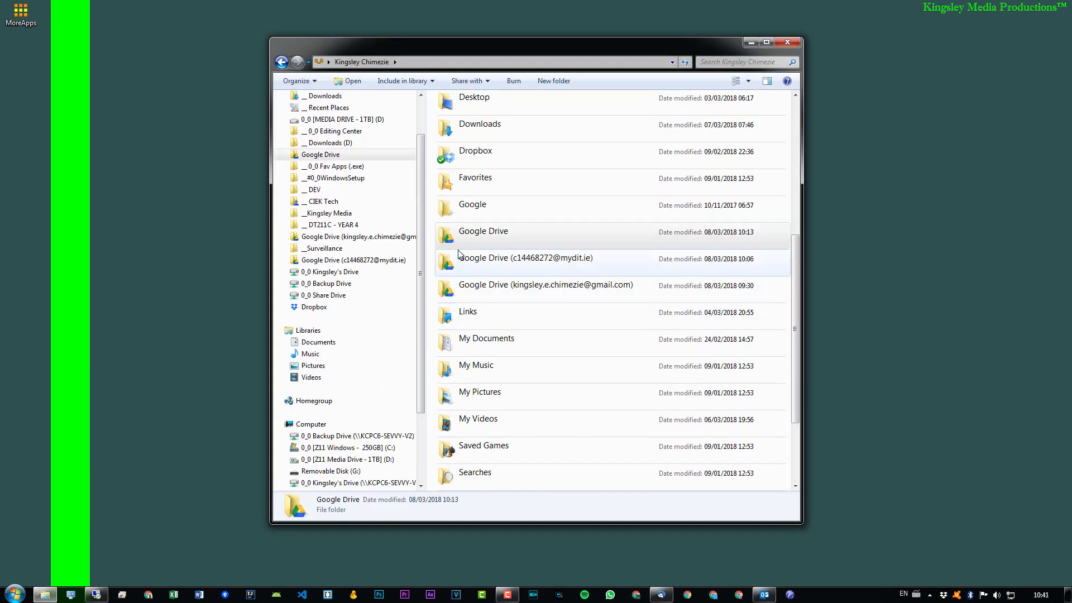
pyautogui.click(441, 240)
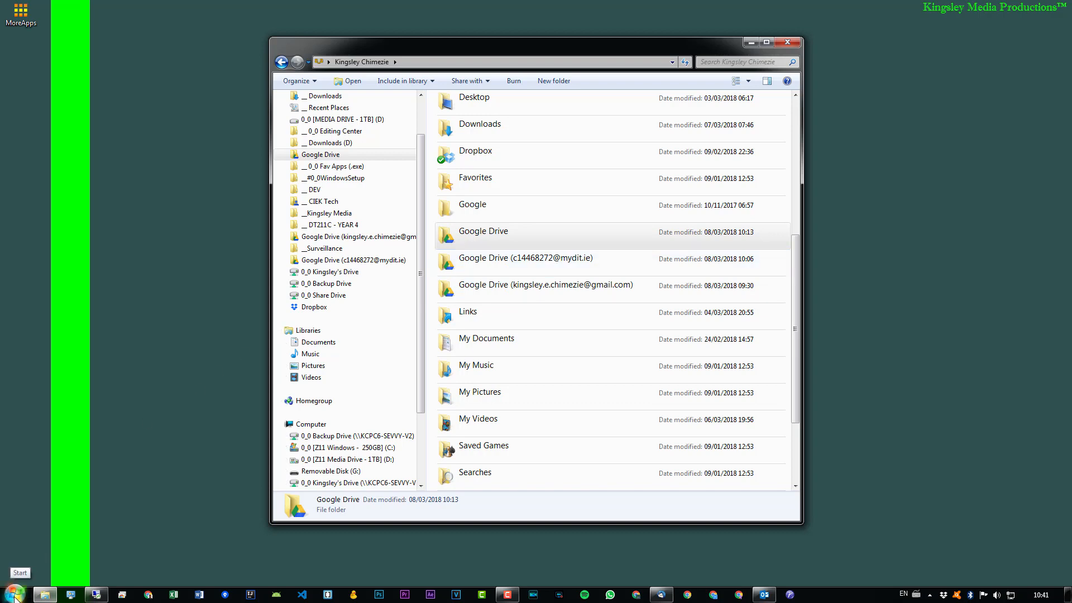
# Step: Open the personal user folder and snap its window to the left half of the screen
pyautogui.click(13, 595)
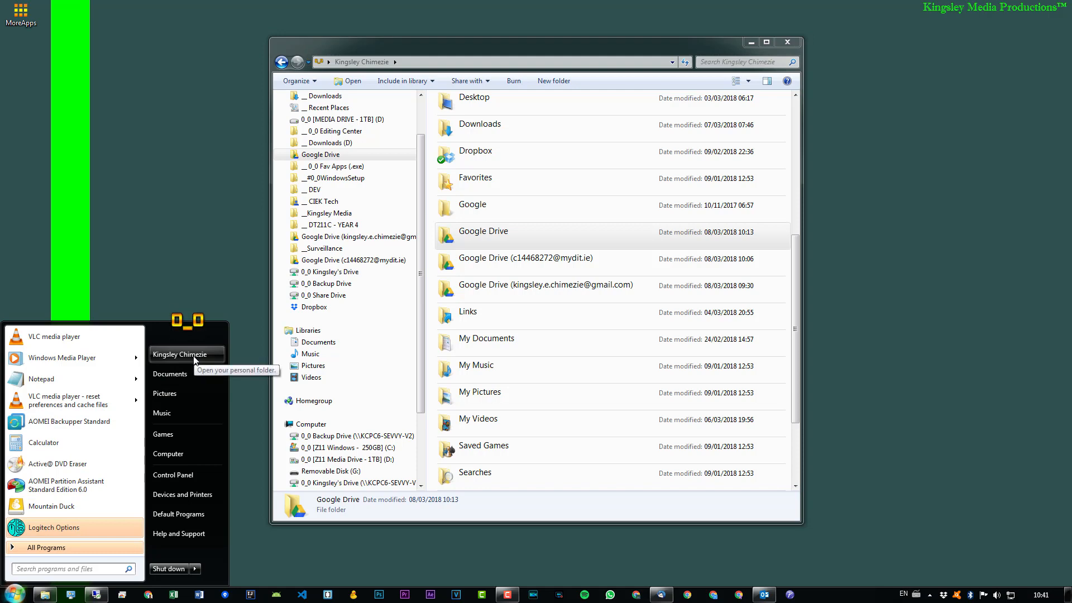
pyautogui.click(179, 354)
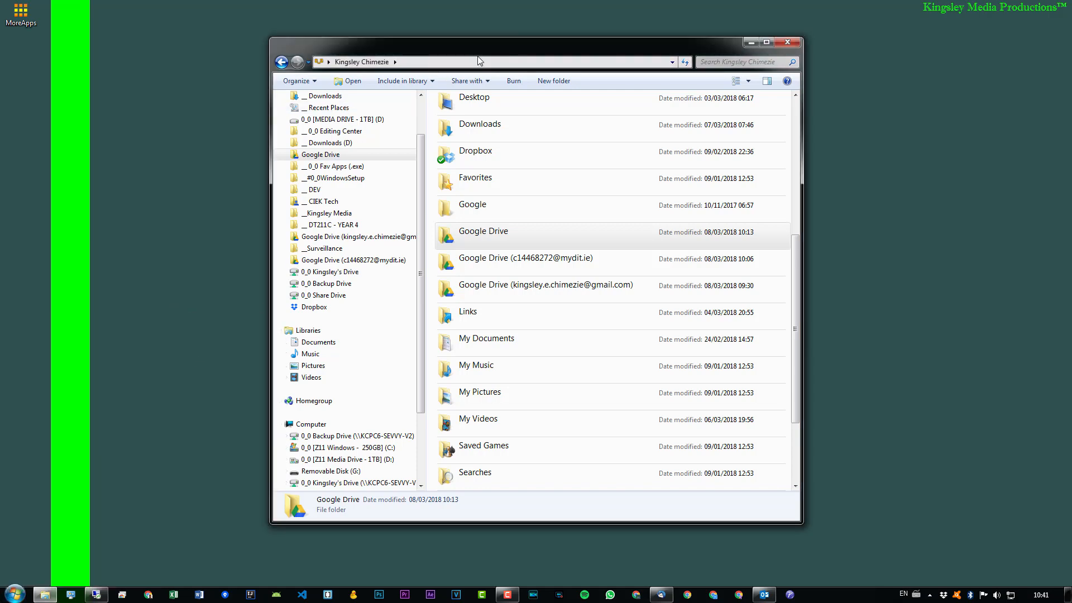
pyautogui.press('super+Left')
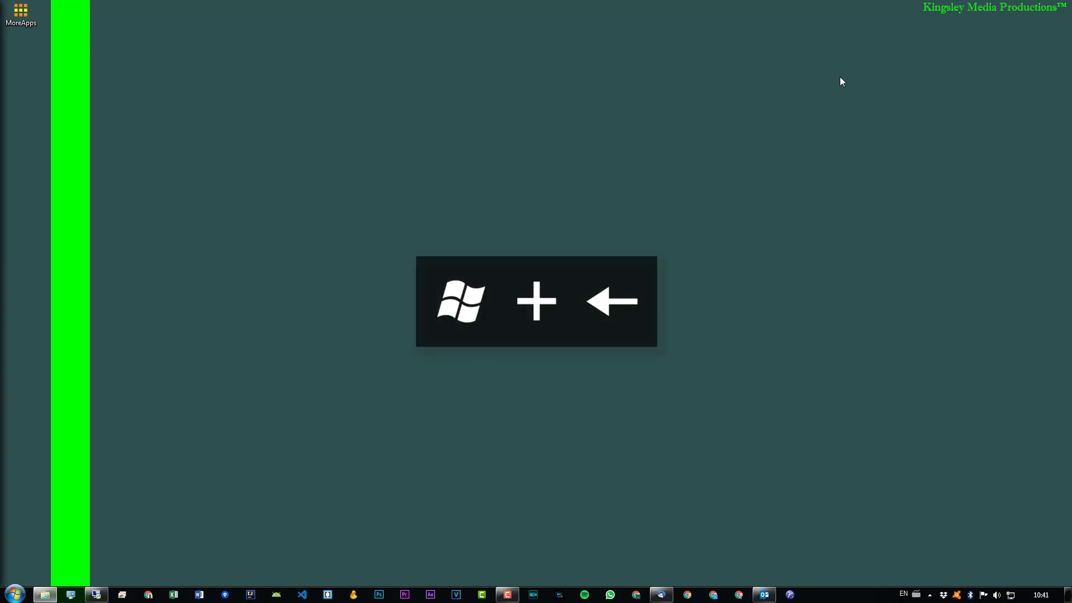
pyautogui.moveTo(0, 7); pyautogui.dragTo(608, 77)
pyautogui.press('super+Left')
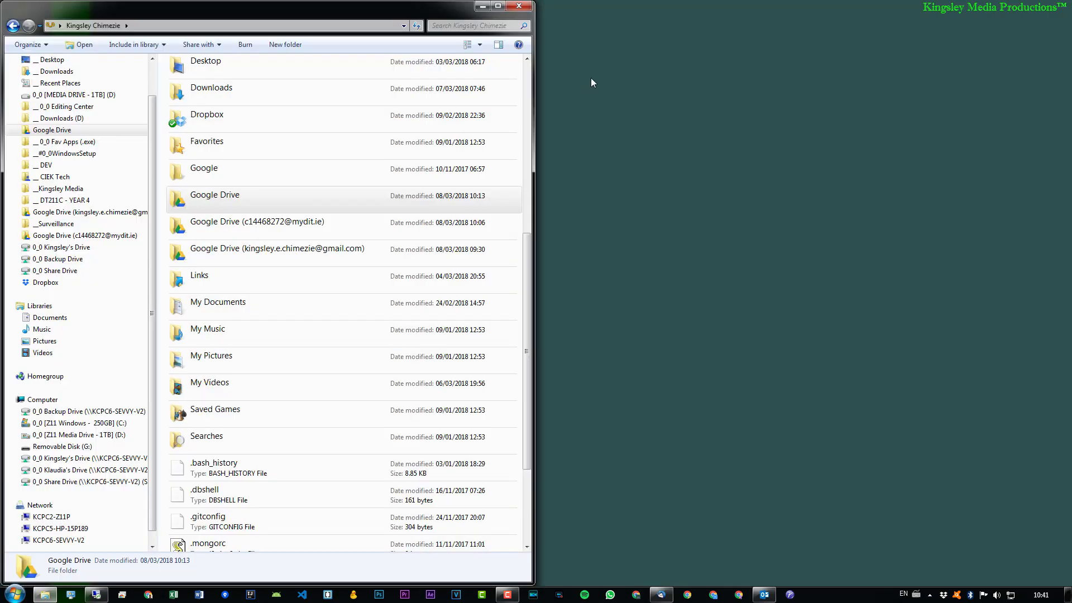
# Step: Open a second Explorer window, snap it to the right half of the screen, and show the C: drive in it
pyautogui.press('super+e')
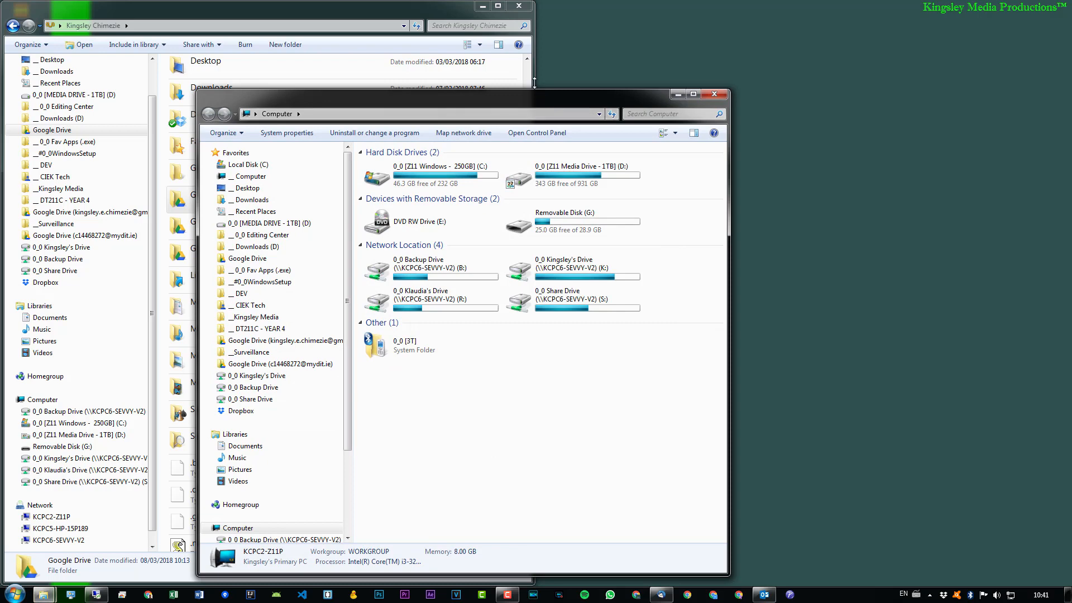
pyautogui.press('super+Right')
pyautogui.doubleClick(765, 90)
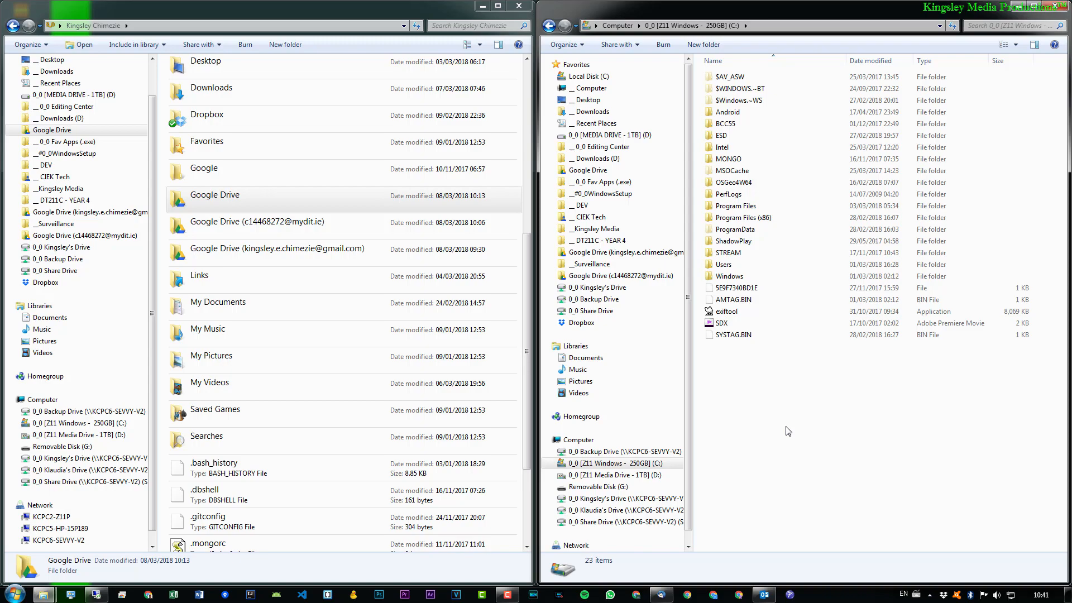
# Step: Create a new folder named 0_0-GOOGLE in the root of the C: drive
pyautogui.hotkey('ctrl', 'shift', 'n')
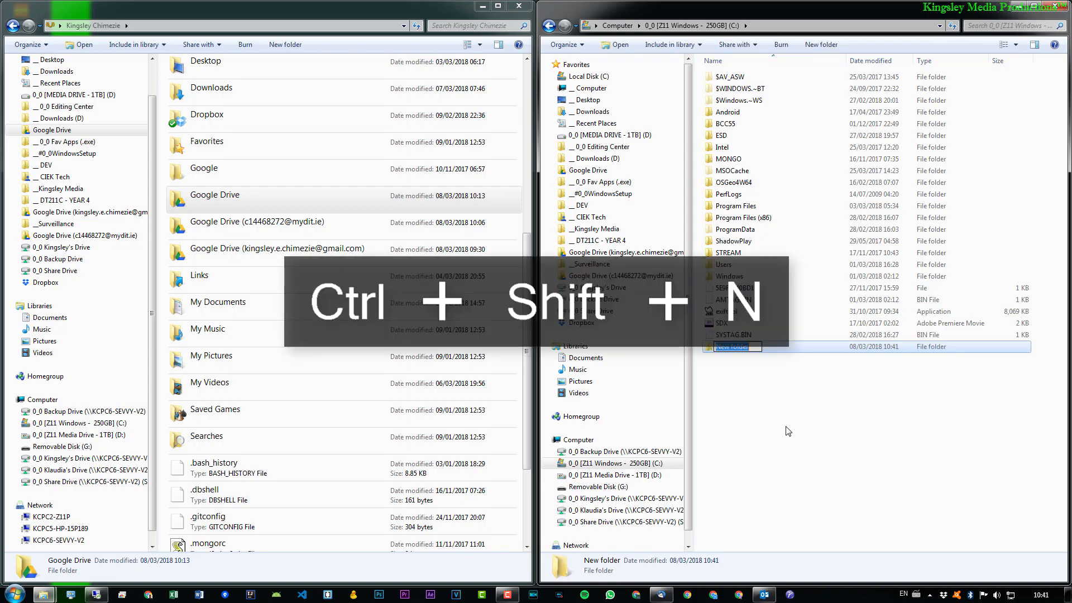
pyautogui.write('0_0-GOOGLE')
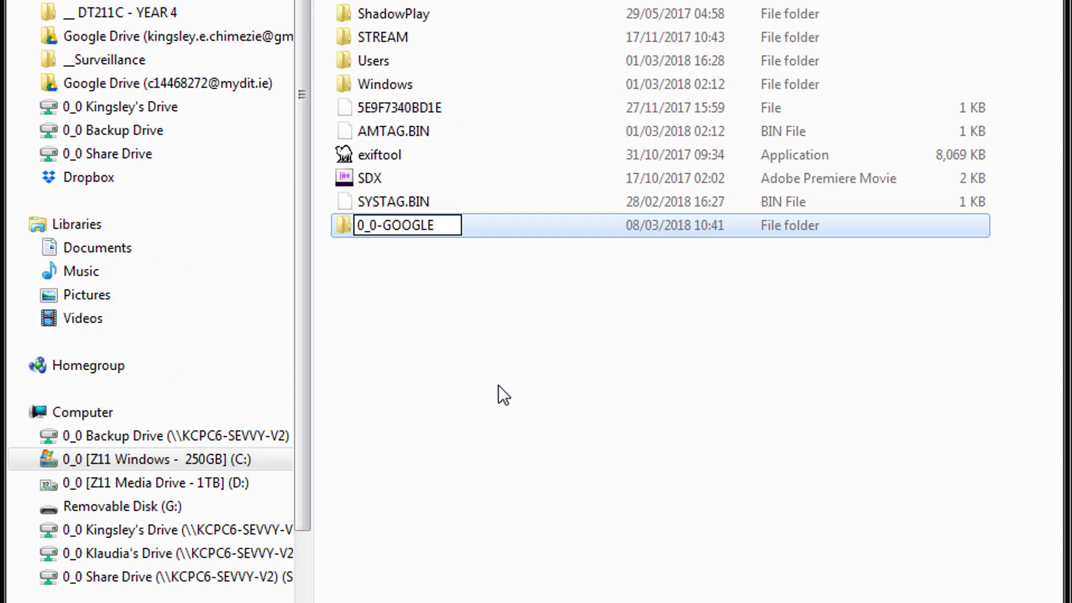
pyautogui.press('Return')
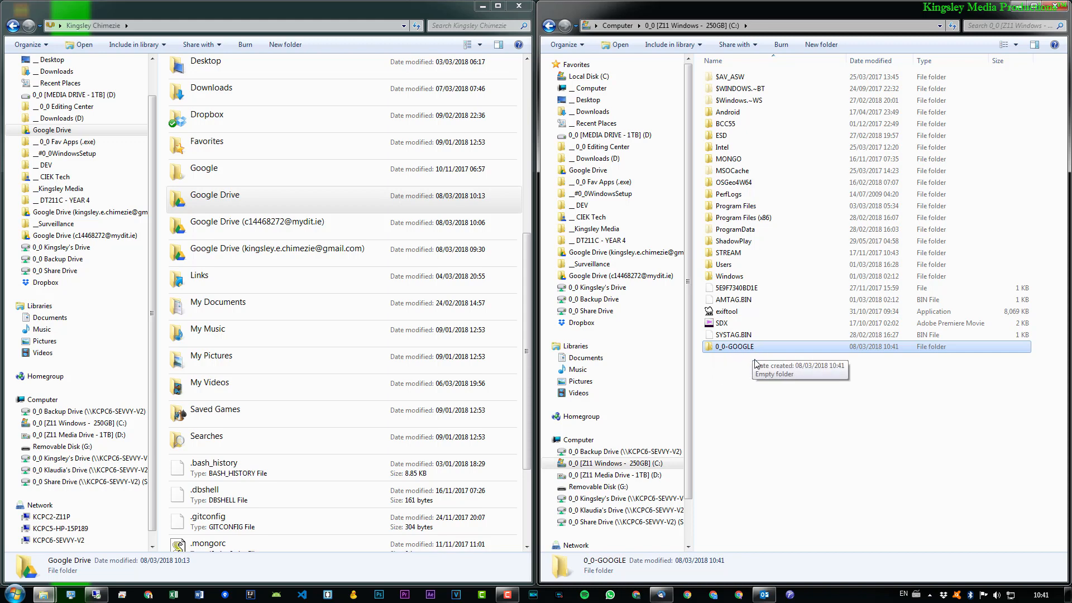
# Step: Look inside the Gmail account's Google Drive folder, compare it with the 0_0-GOOGLE folder, and return to the personal user folder
pyautogui.click(284, 253)
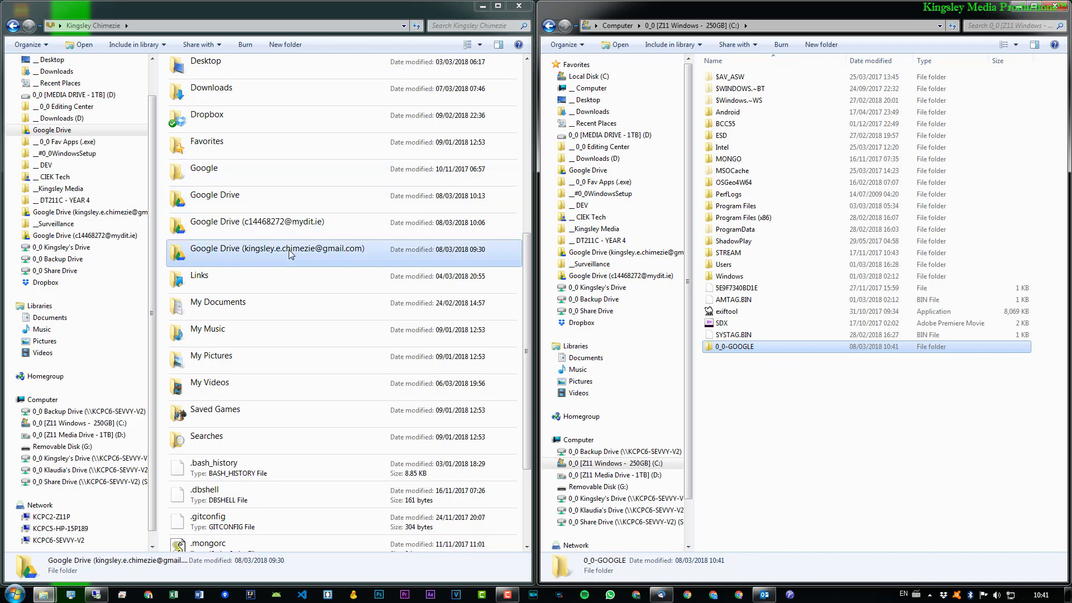
pyautogui.doubleClick(282, 252)
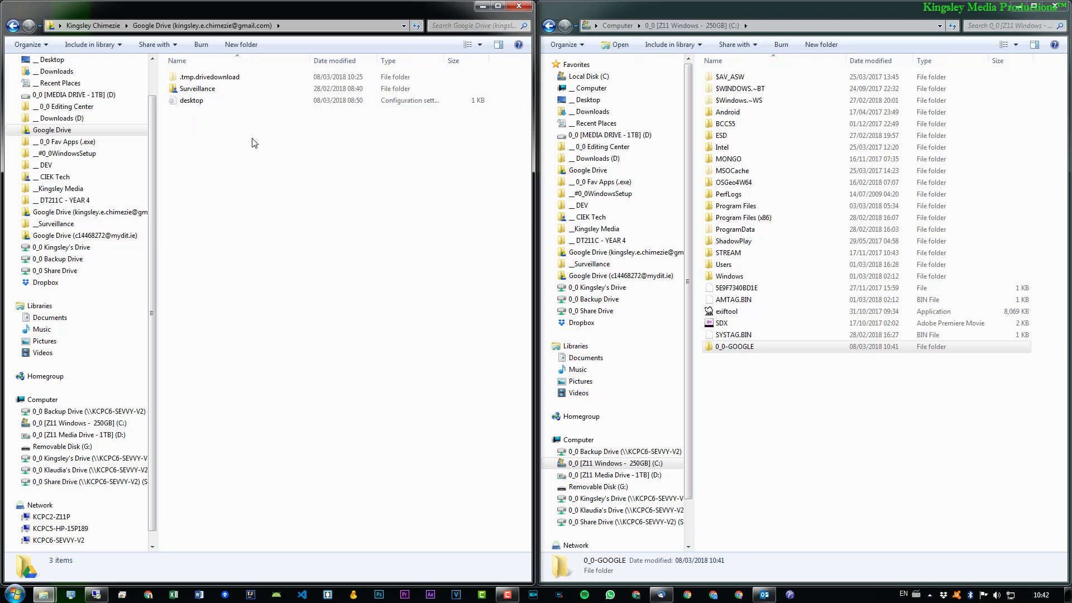
pyautogui.click(854, 351)
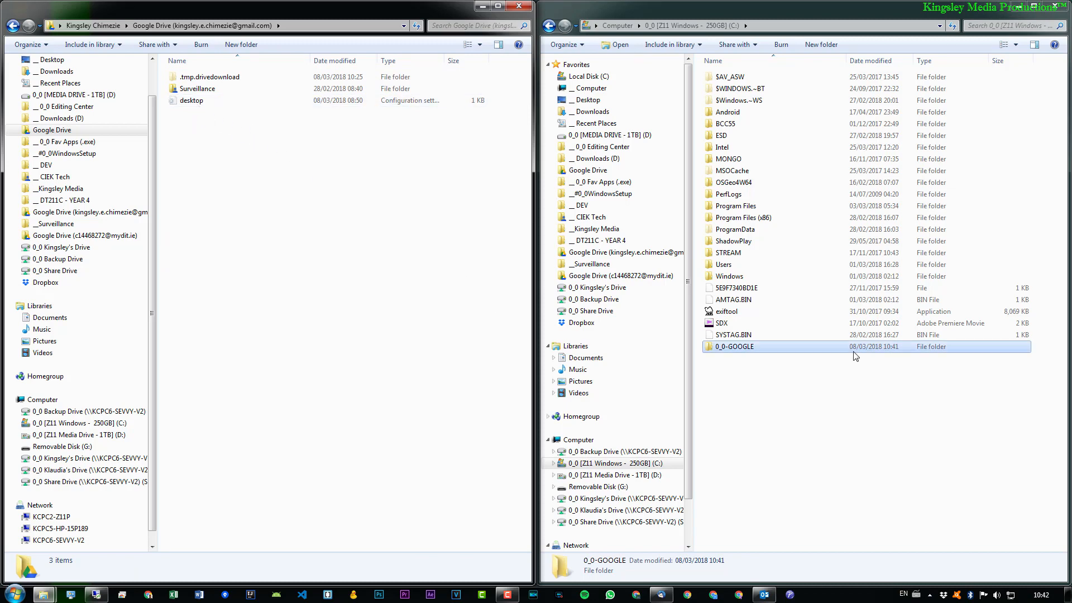
pyautogui.click(768, 349)
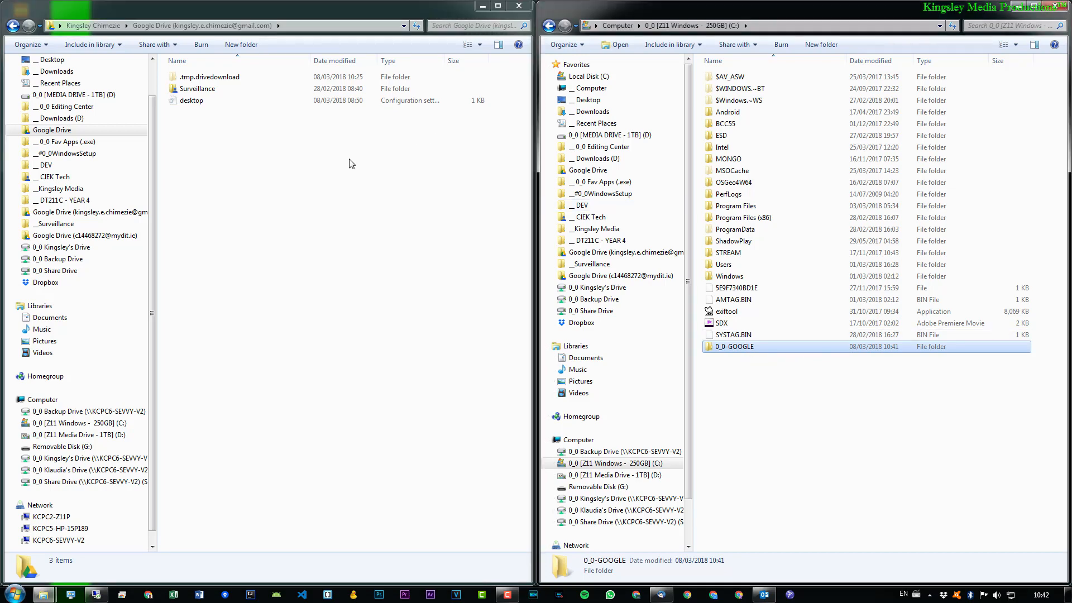
pyautogui.hotkey('alt', 'Left')
# Step: Open the advanced security settings of the 0_0-GOOGLE folder and review its permission entries
pyautogui.click(738, 344)
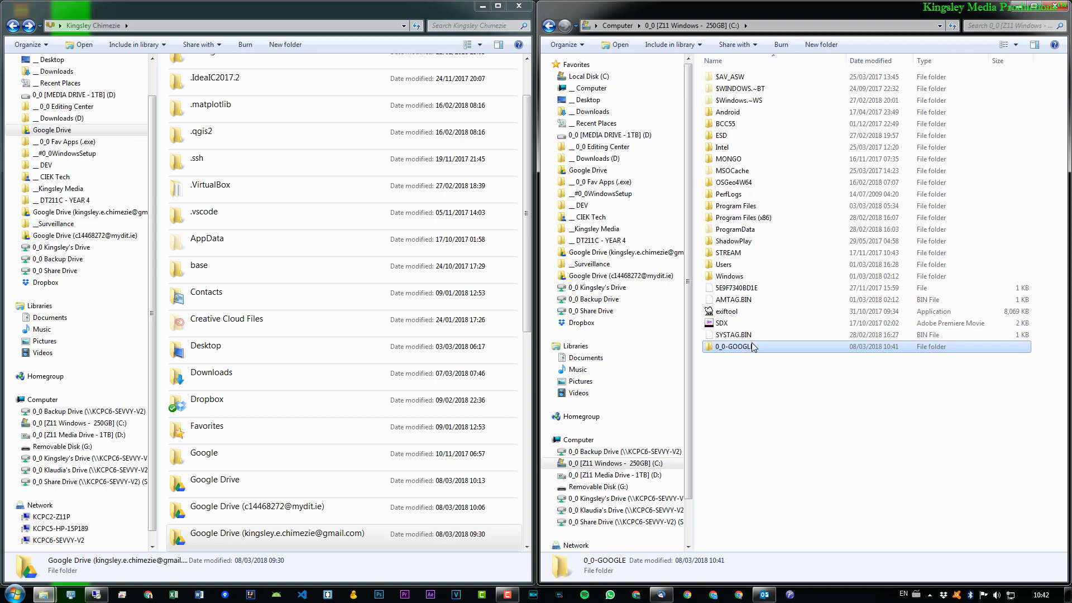
pyautogui.hotkey('alt', 'Return')
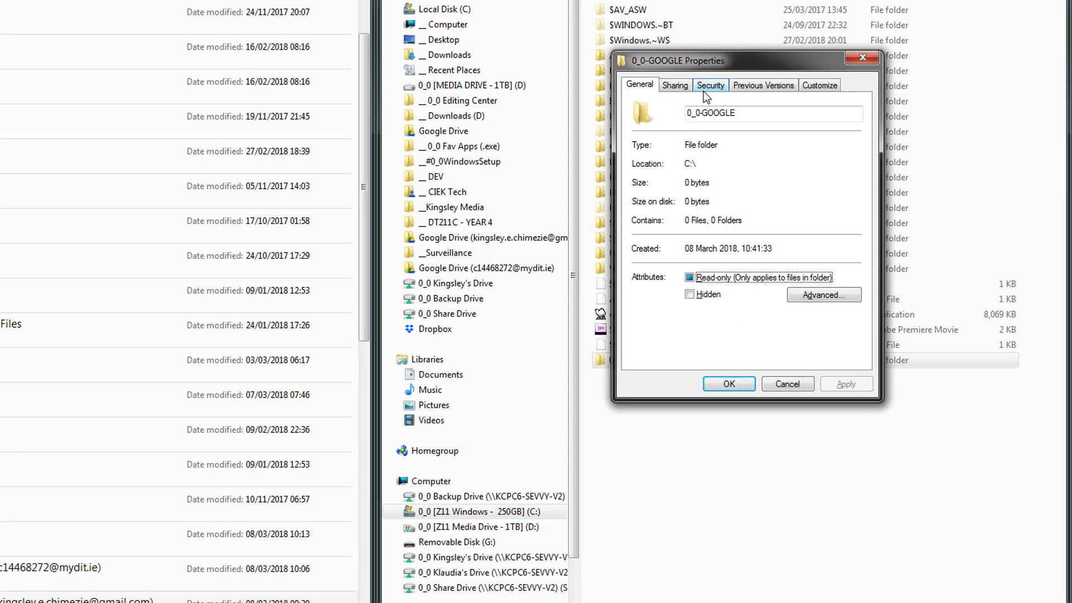
pyautogui.click(709, 86)
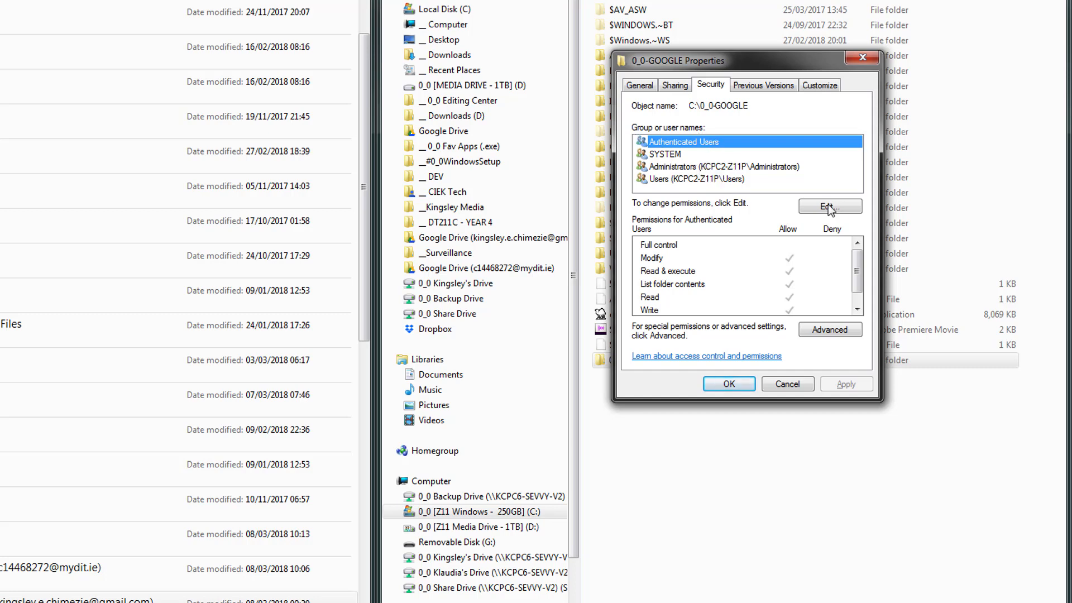
pyautogui.click(829, 331)
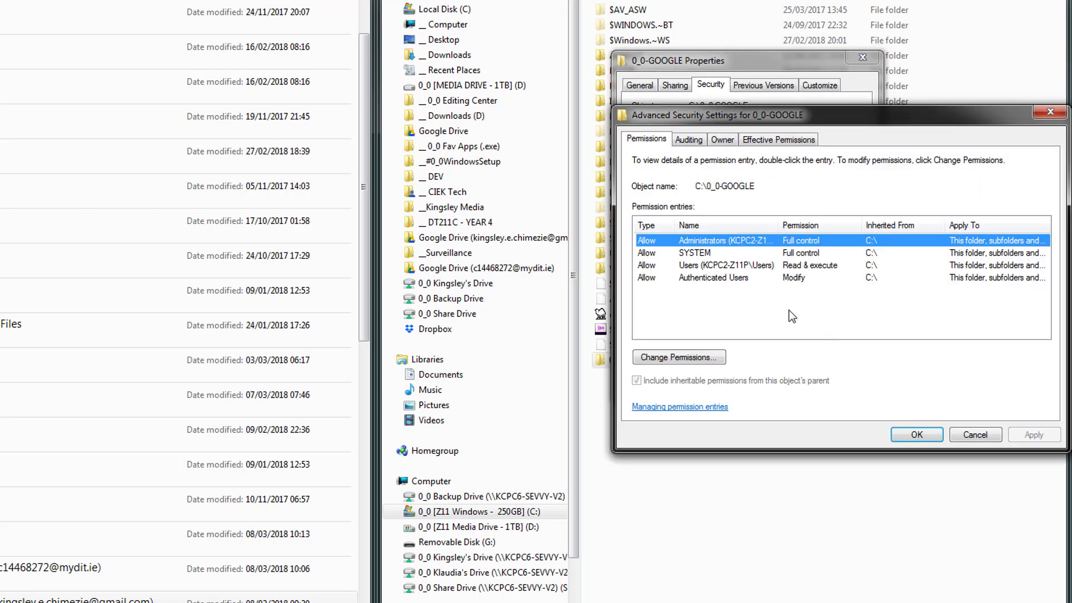
pyautogui.moveTo(784, 115); pyautogui.dragTo(649, 34)
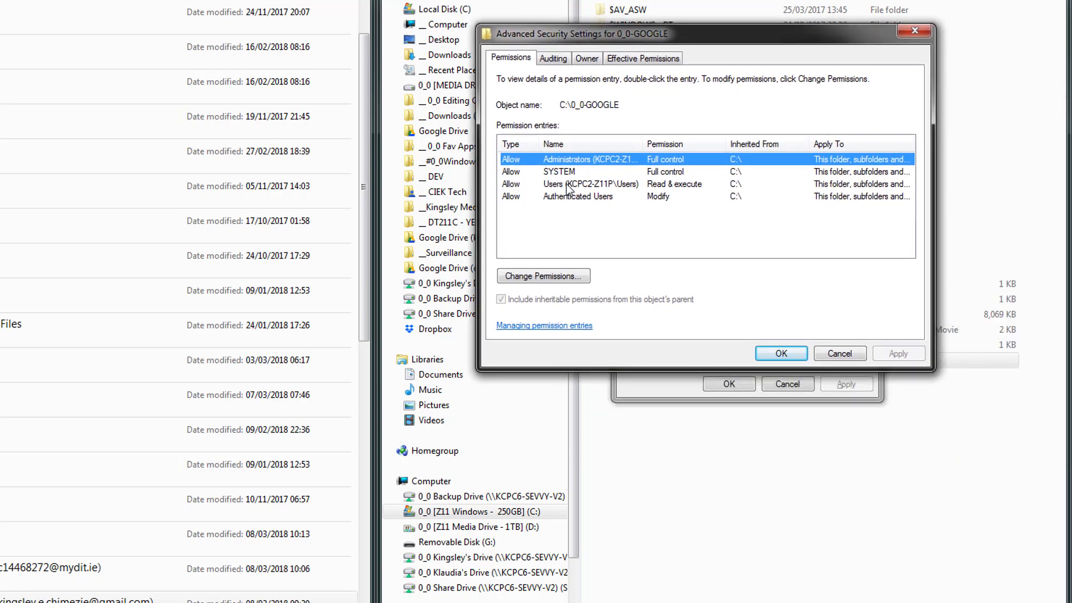
pyautogui.moveTo(584, 159)
pyautogui.mouseDown()
pyautogui.moveTo(565, 172)
pyautogui.moveTo(570, 159)
pyautogui.mouseUp()
# Step: Turn off inheritable permissions from the parent for the 0_0-GOOGLE folder and remove all inherited entries
pyautogui.click(555, 278)
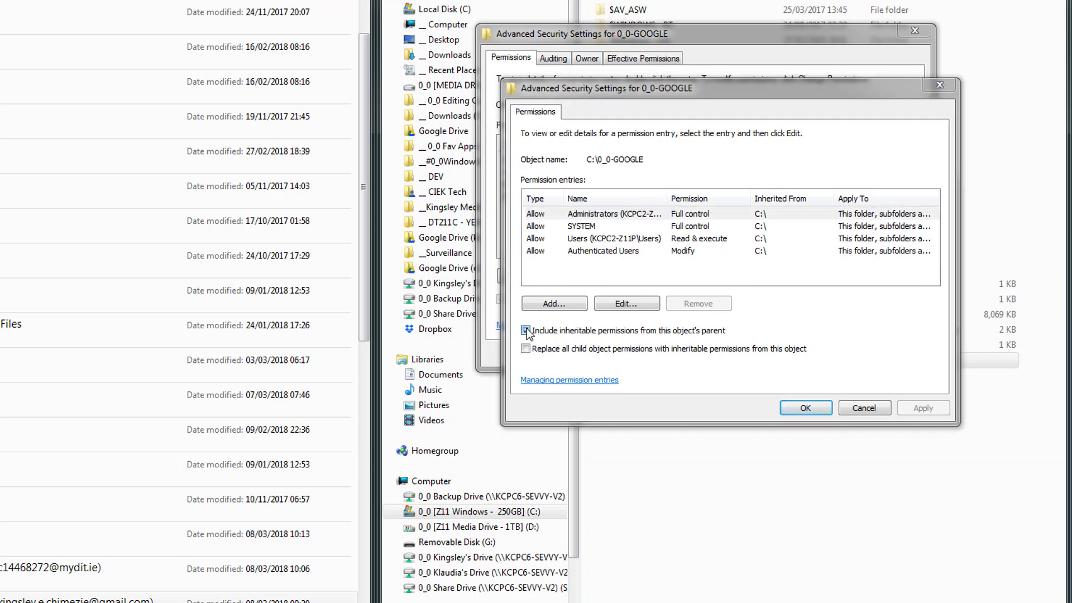
pyautogui.click(525, 330)
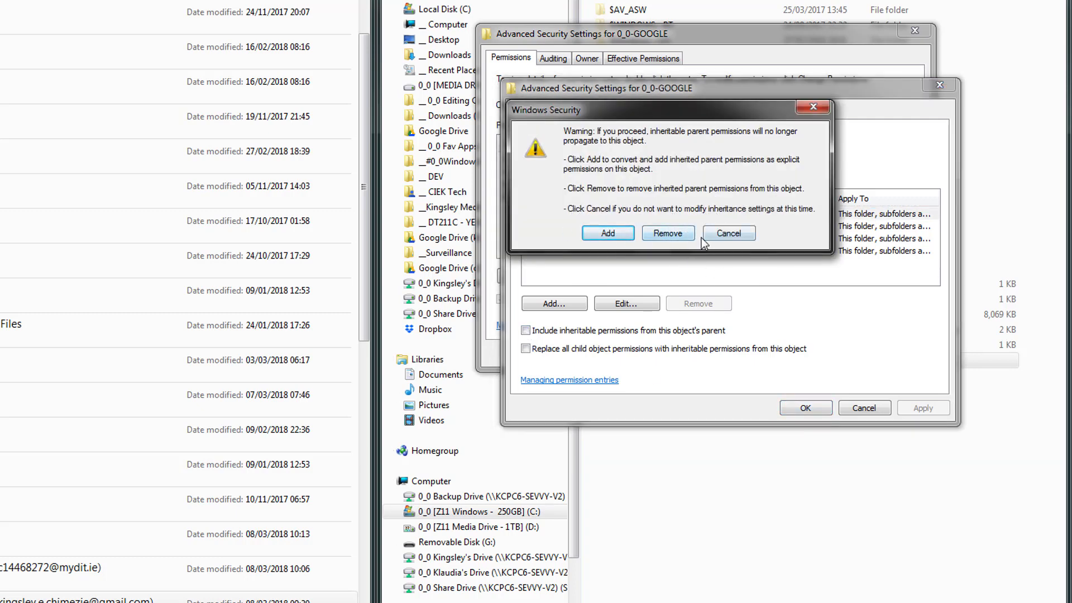
pyautogui.click(676, 234)
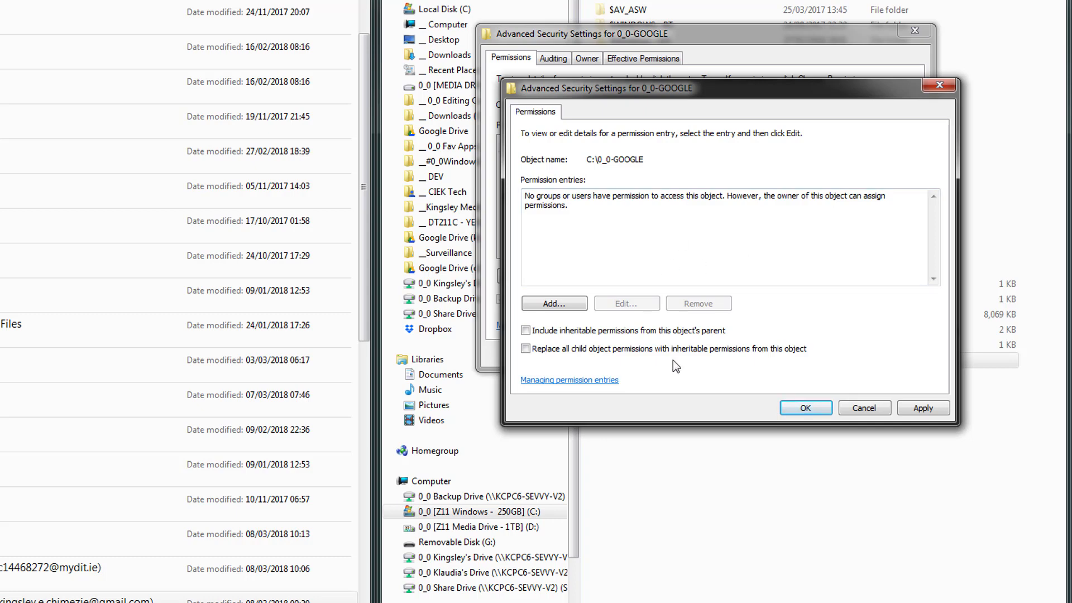
# Step: Start a new permission entry for the 0_0-GOOGLE folder and pick the personal administrator account from the list of found users
pyautogui.click(553, 304)
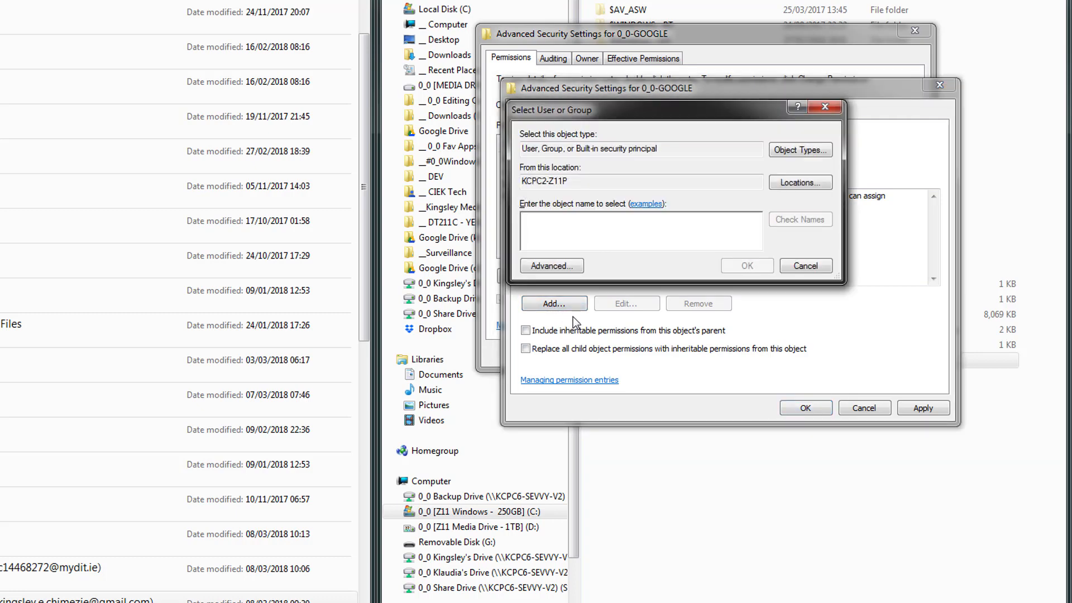
pyautogui.click(561, 265)
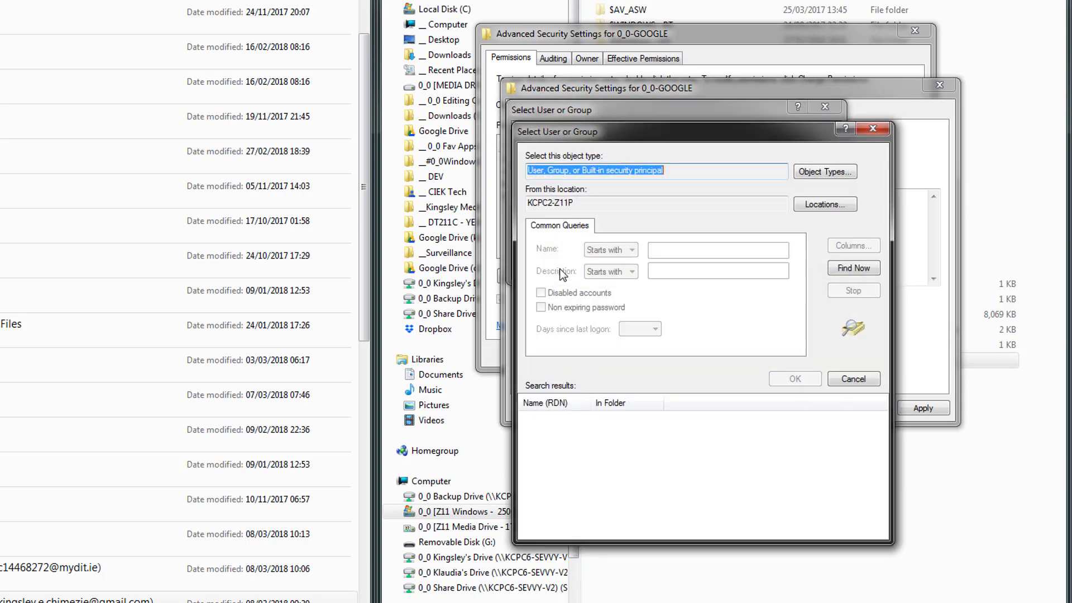
pyautogui.click(863, 274)
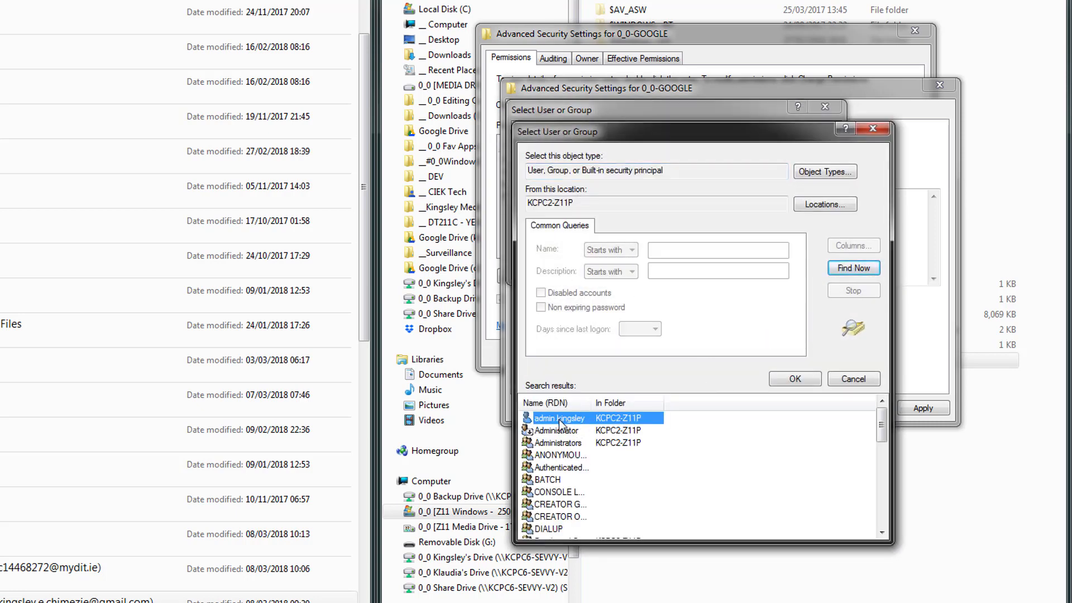
pyautogui.doubleClick(560, 418)
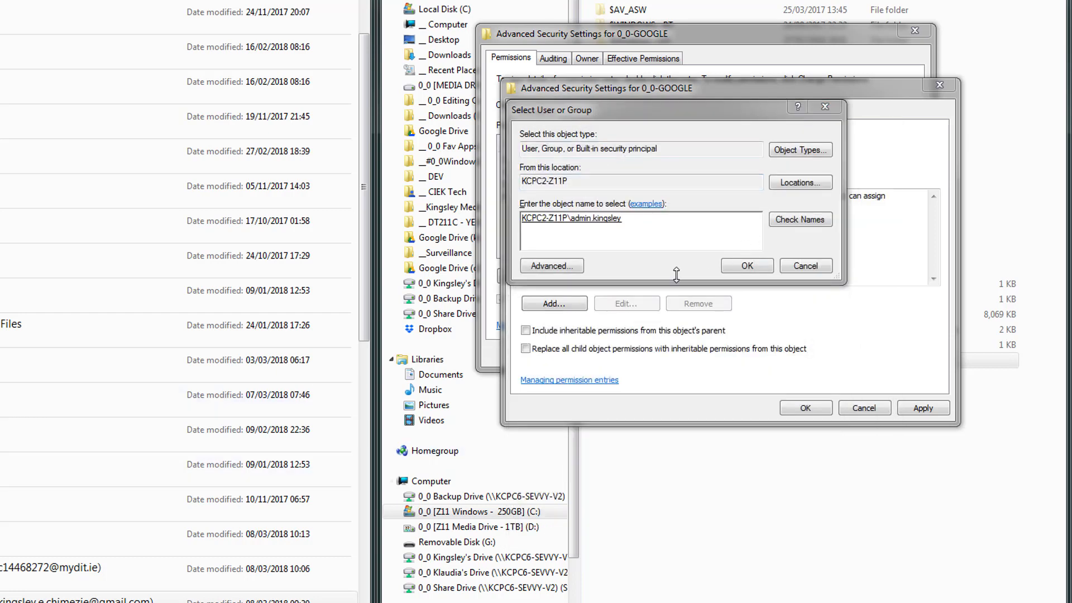
pyautogui.click(659, 254)
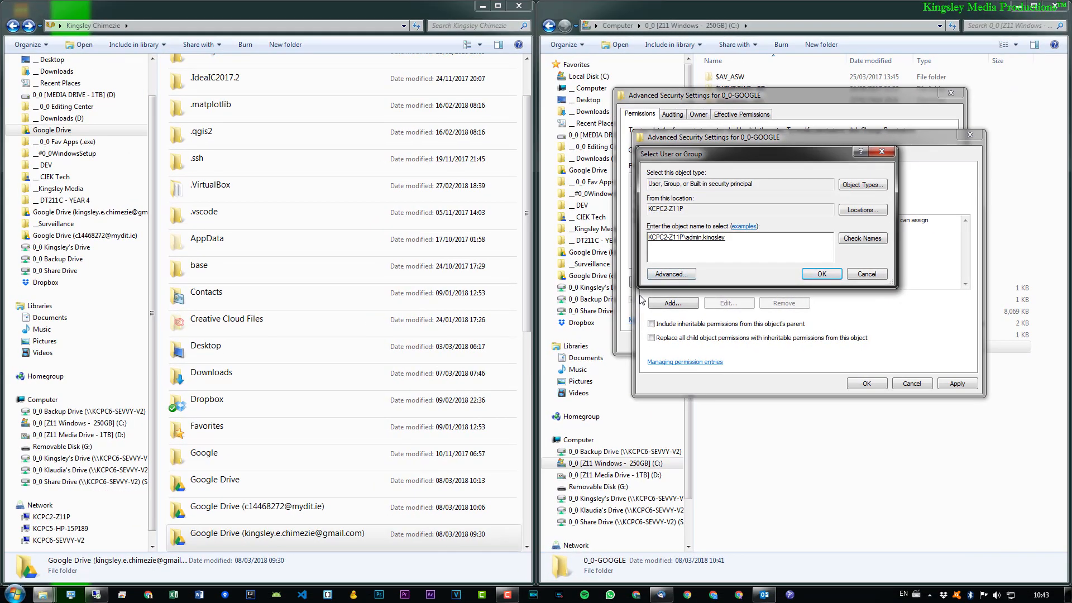
# Step: Open the User Accounts settings with the netplwiz command and place the window beside the permission dialogs
pyautogui.press('super+r')
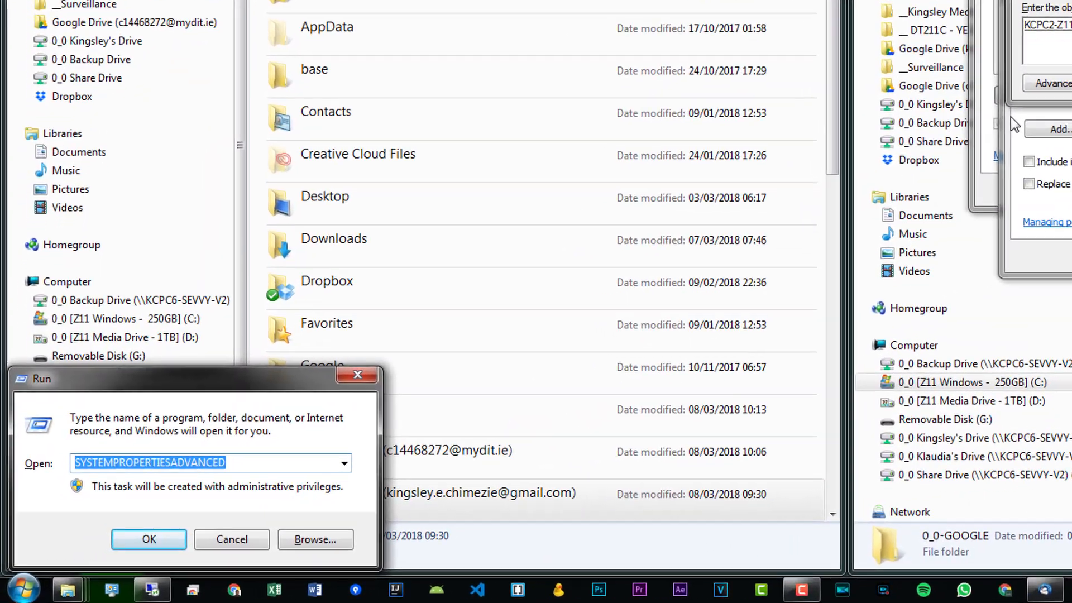
pyautogui.write('NETPLWIZ')
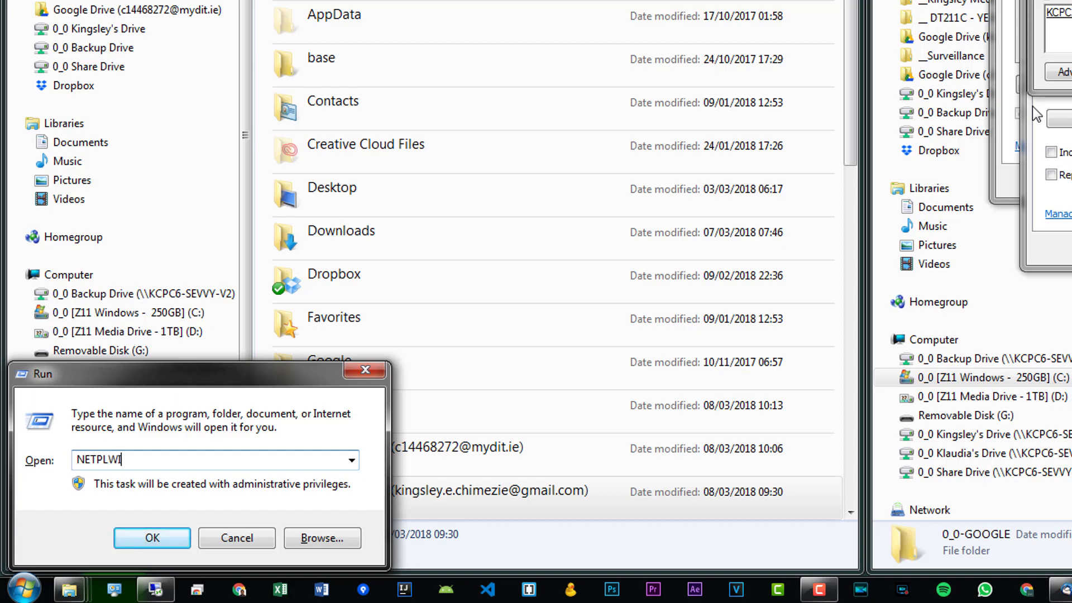
pyautogui.press('Return')
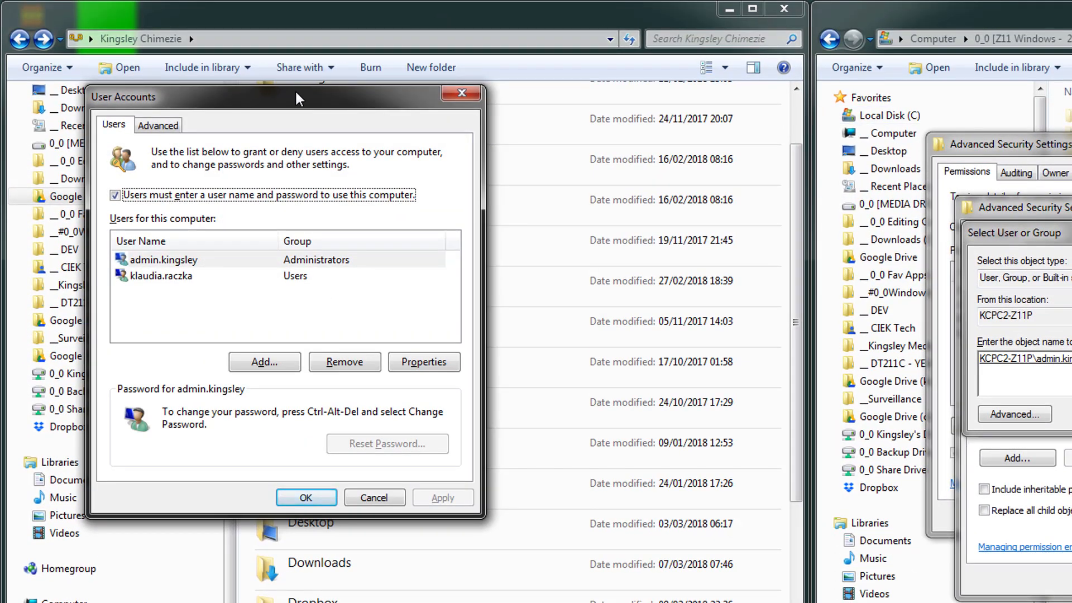
pyautogui.moveTo(300, 94); pyautogui.dragTo(854, 112)
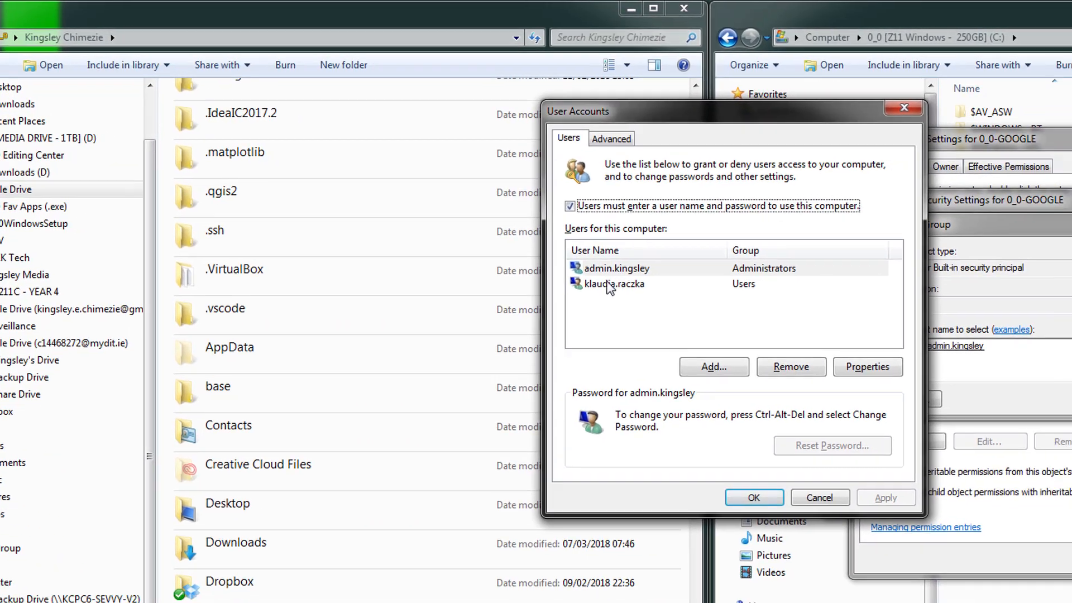
# Step: Check the administrator account's user name and full name in its properties, and close the User Accounts settings
pyautogui.click(608, 285)
pyautogui.click(610, 271)
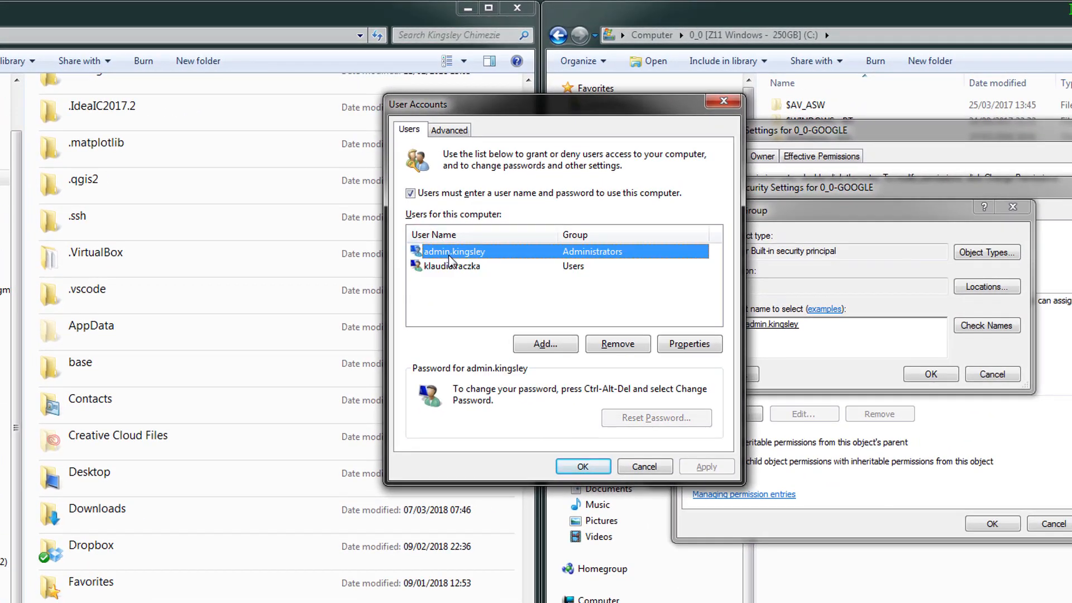
pyautogui.click(443, 266)
pyautogui.click(449, 253)
pyautogui.click(692, 347)
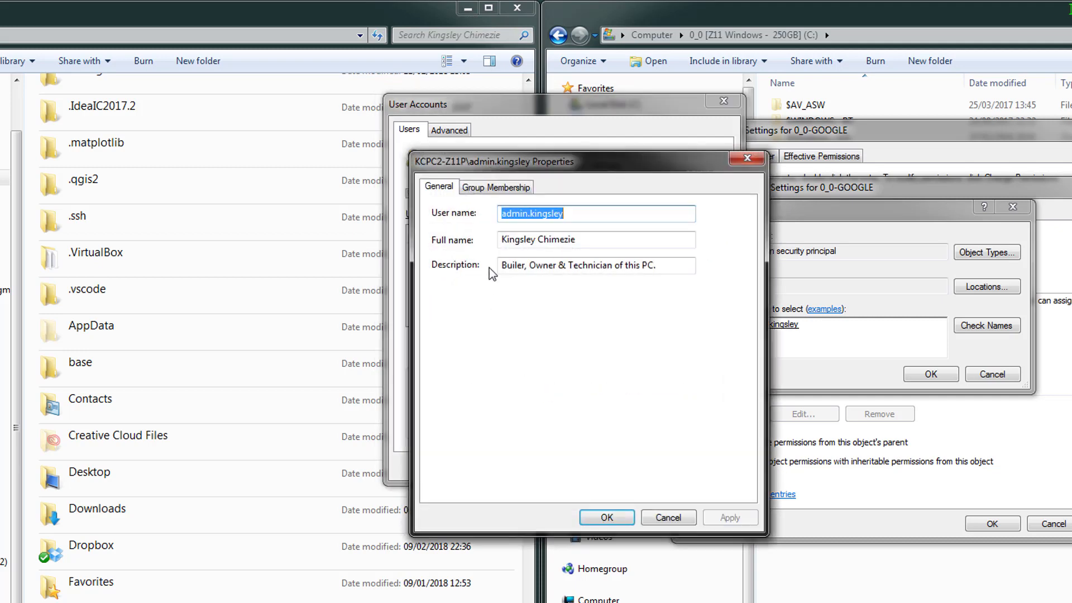
pyautogui.press('Tab')
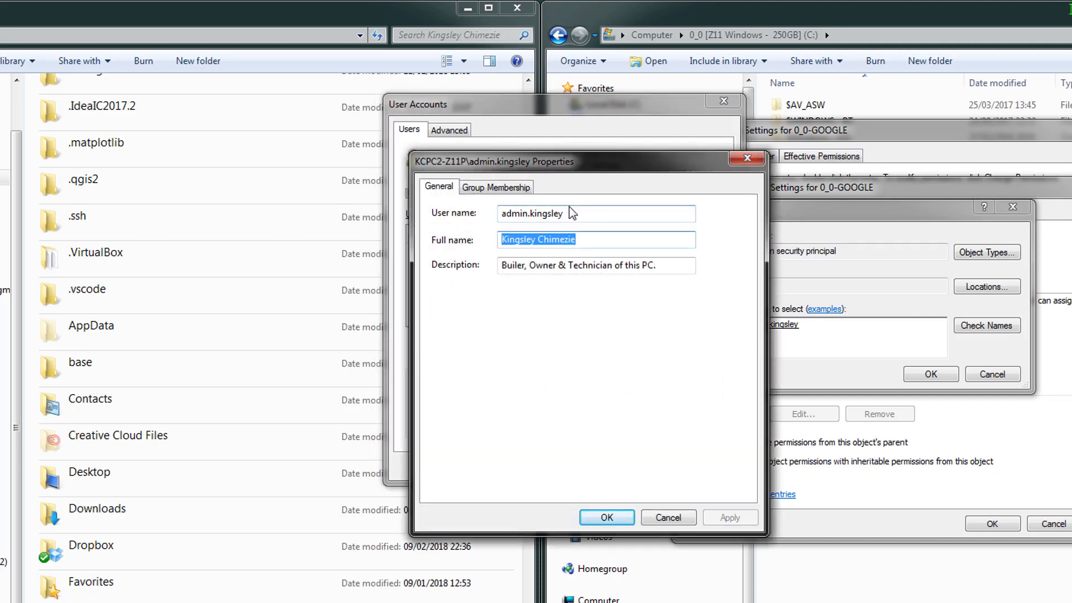
pyautogui.hotkey('shift', 'Tab')
pyautogui.click(747, 158)
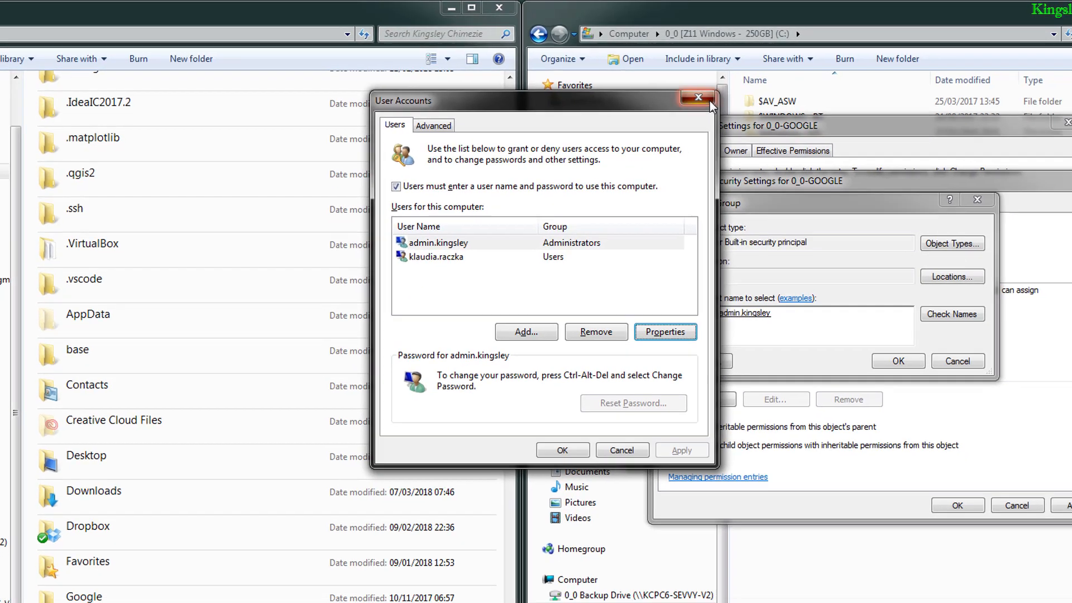
pyautogui.click(708, 100)
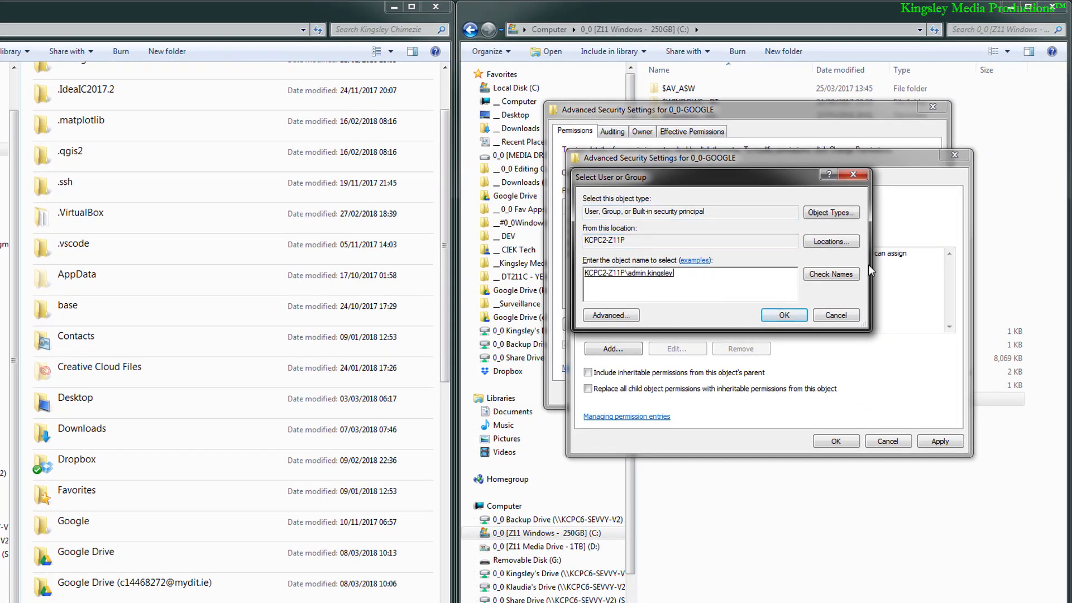
# Step: Confirm the chosen administrator account and allow it Full control over the 0_0-GOOGLE folder, subfolders and files
pyautogui.click(784, 316)
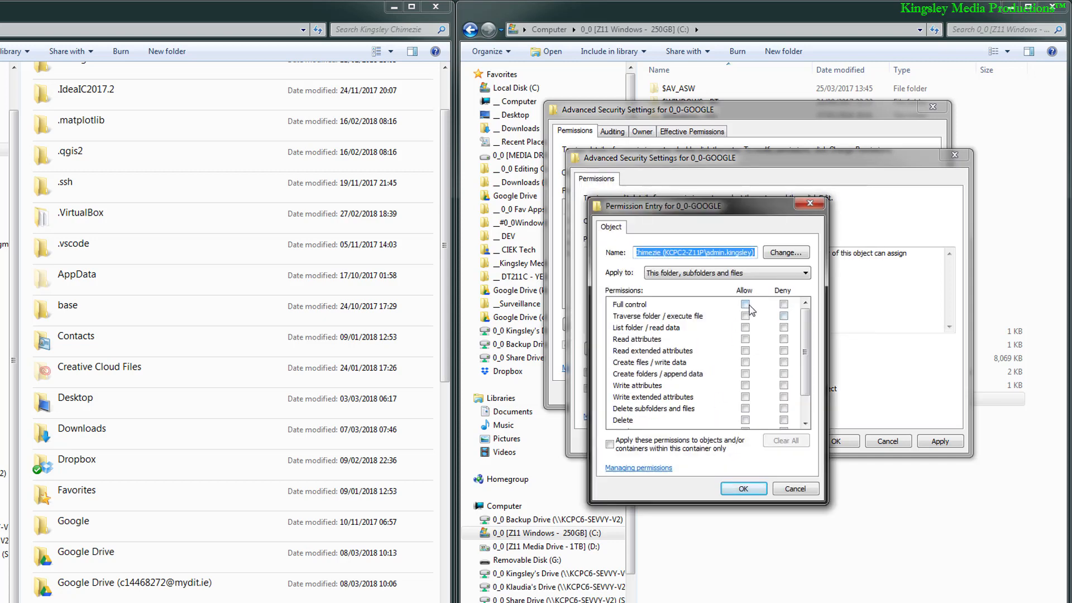
pyautogui.click(746, 305)
pyautogui.click(753, 489)
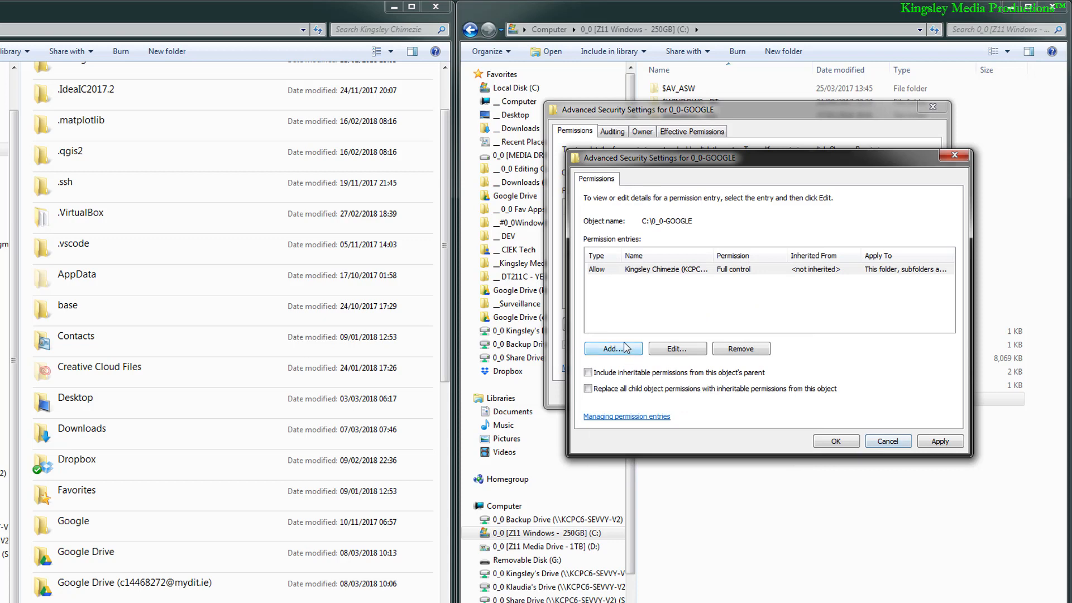
# Step: Add a permission entry for SYSTEM that allows Full control over the 0_0-GOOGLE folder, subfolders and files
pyautogui.click(625, 348)
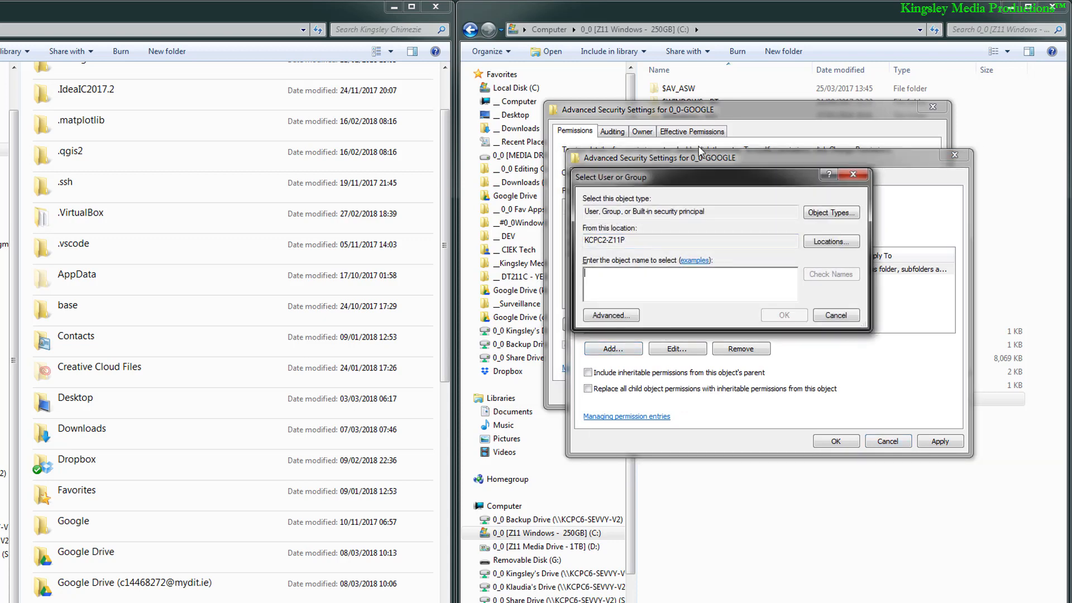
pyautogui.write('sys')
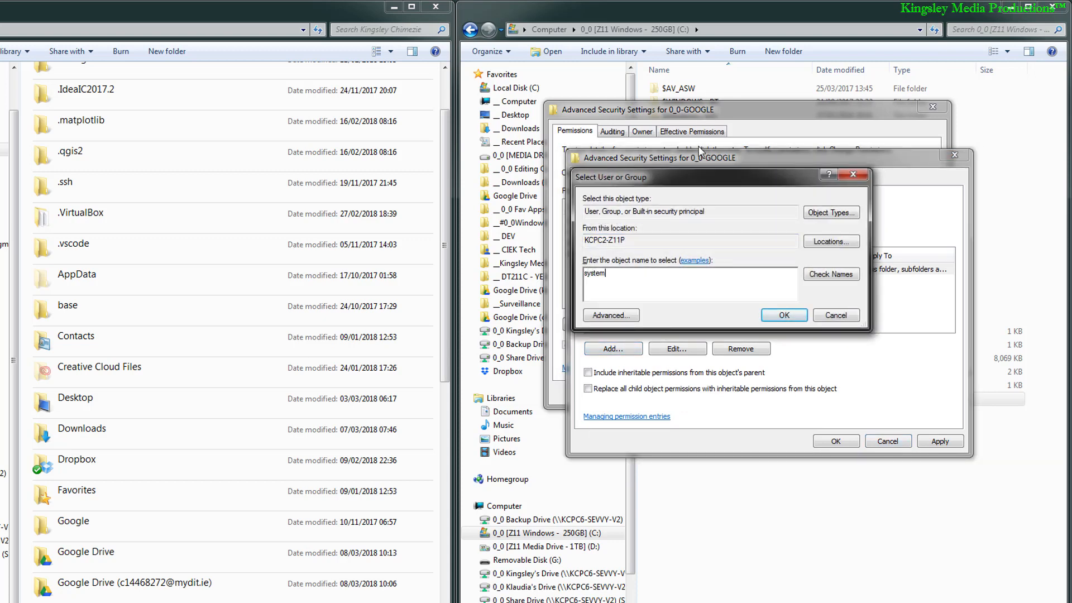
pyautogui.write('tem')
pyautogui.click(797, 316)
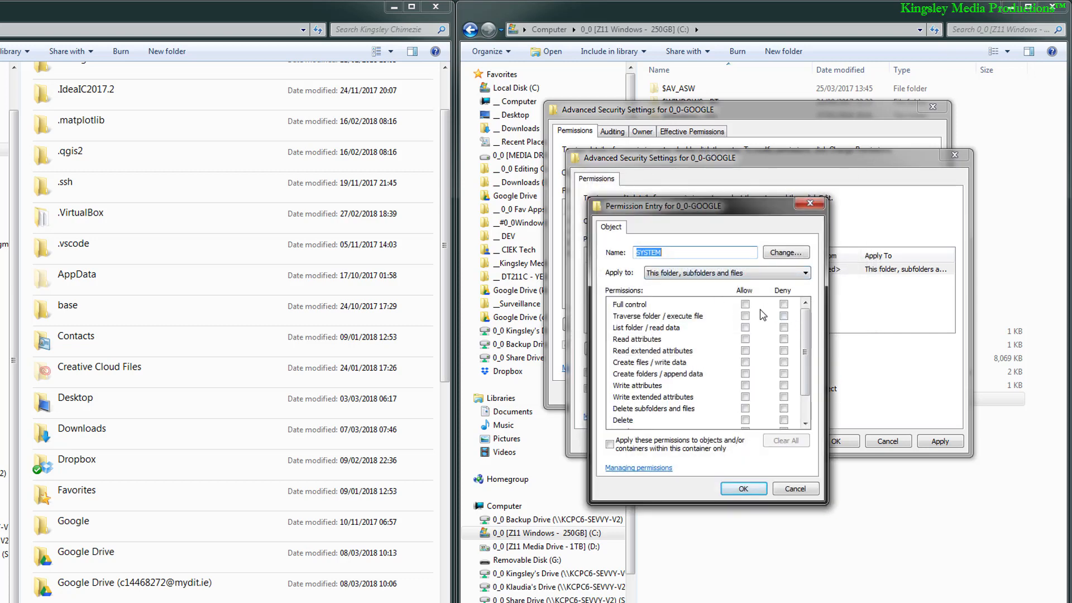
pyautogui.click(745, 305)
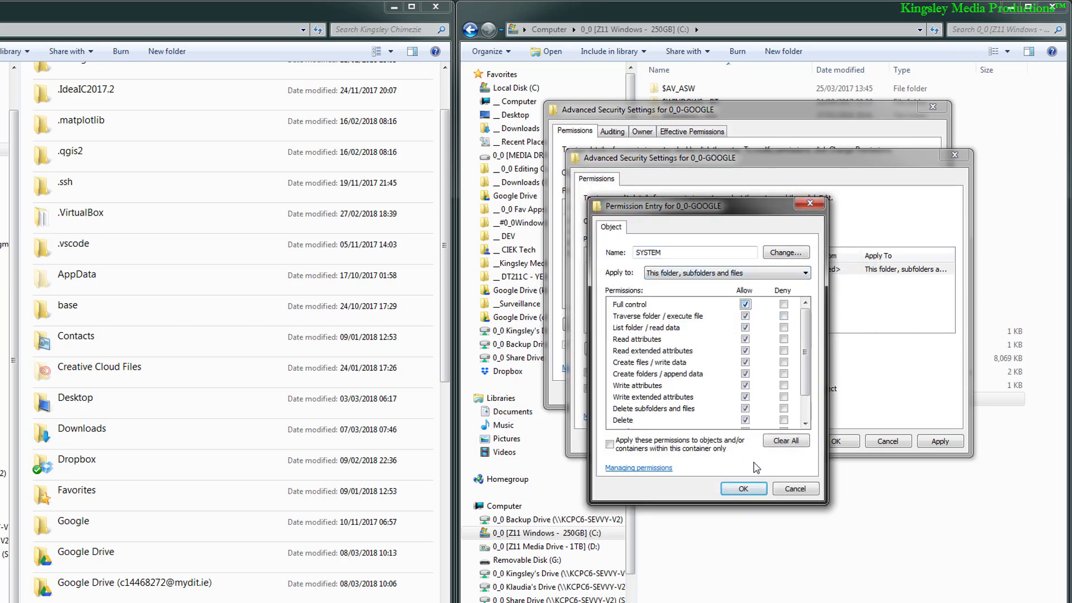
pyautogui.click(743, 489)
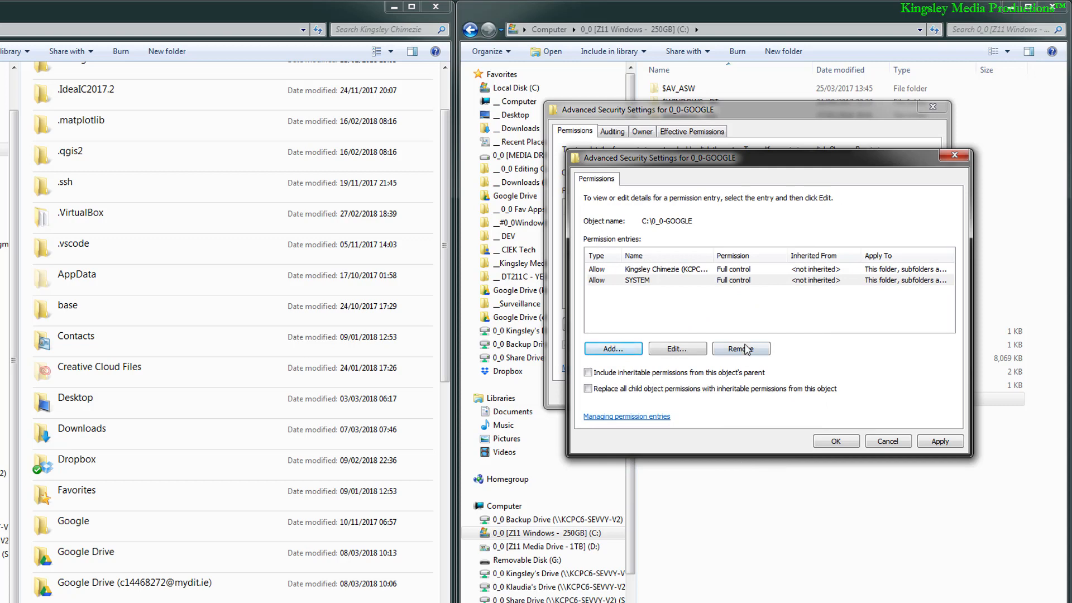
# Step: Apply the new permissions to 0_0-GOOGLE, review the rights of both entries, and close the folder's properties
pyautogui.click(940, 442)
pyautogui.click(836, 441)
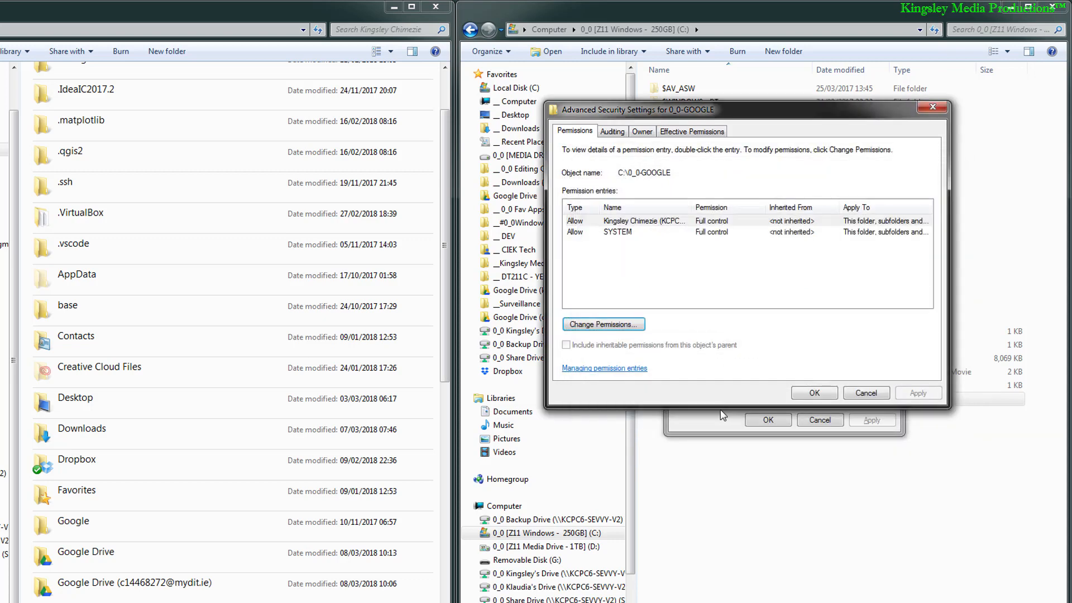
pyautogui.click(826, 394)
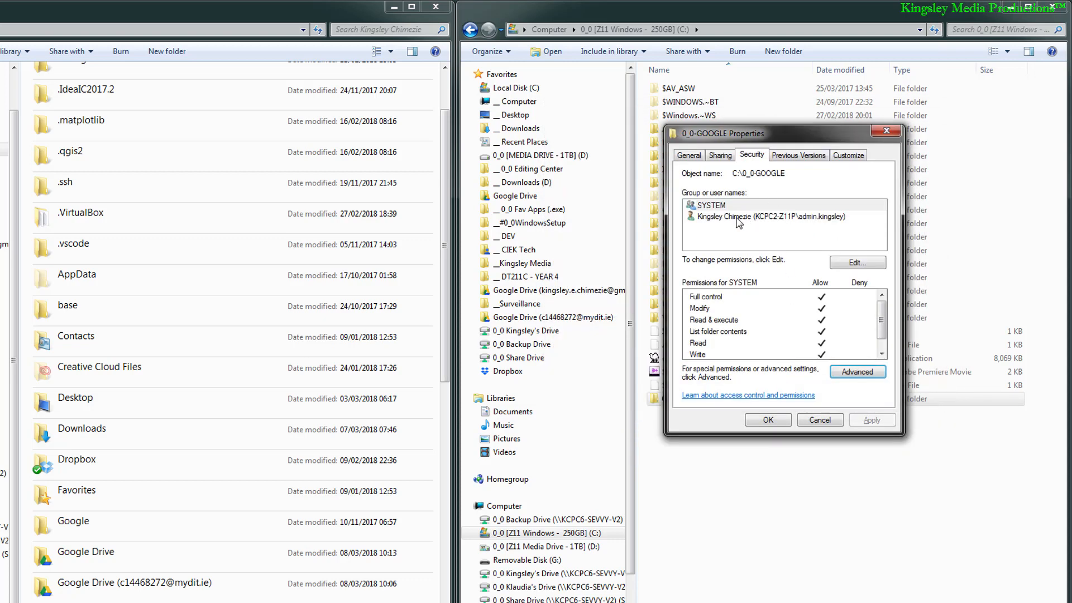
pyautogui.click(725, 218)
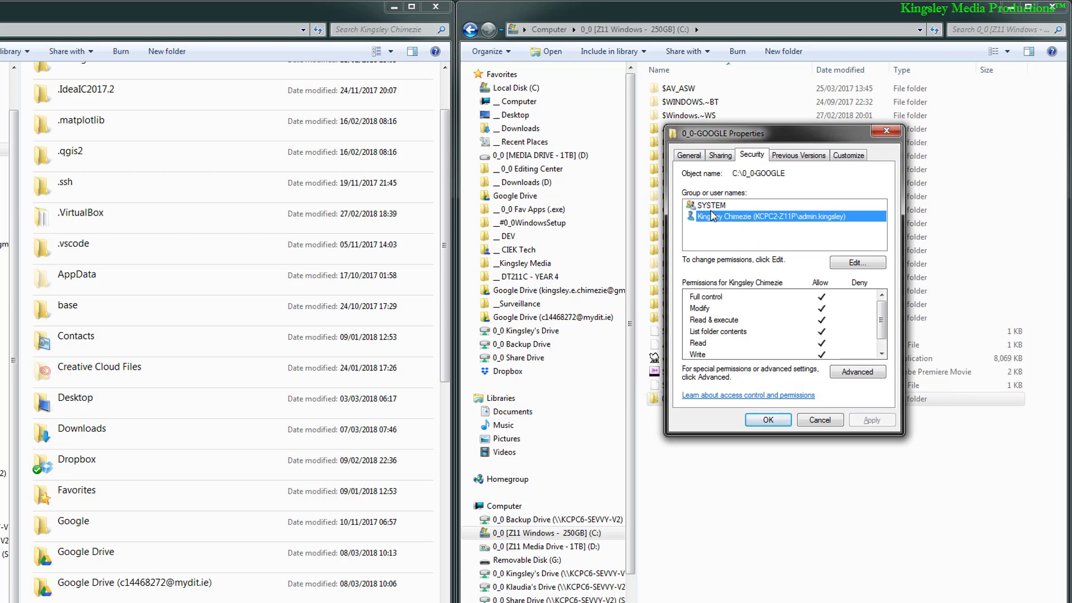
pyautogui.press('Up')
pyautogui.click(720, 222)
pyautogui.click(768, 421)
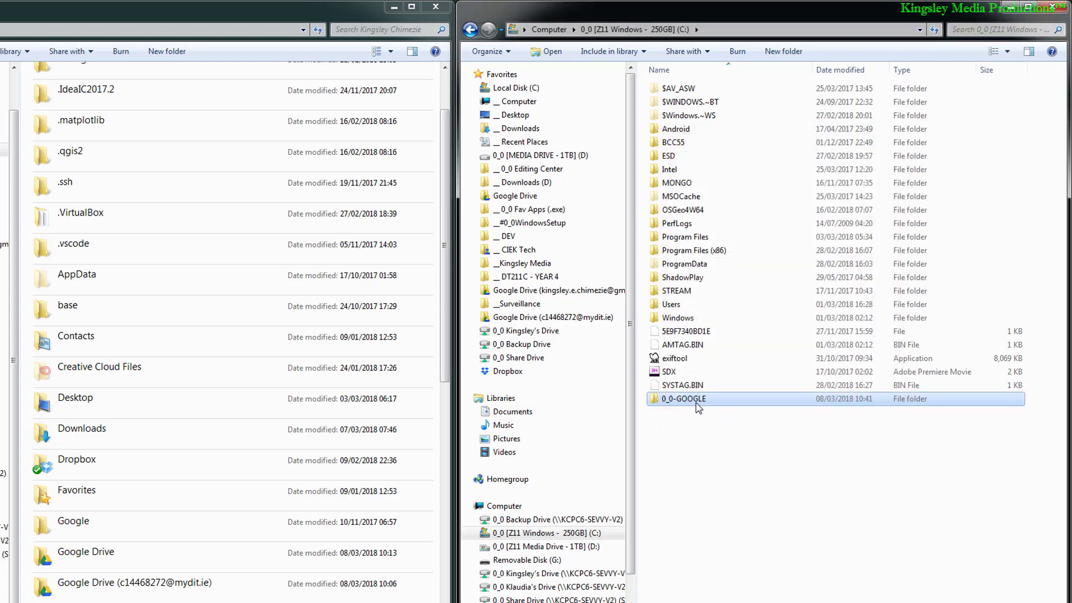
# Step: Move the three Google Drive folders from the personal user folder into C:\0_0-GOOGLE
pyautogui.doubleClick(695, 400)
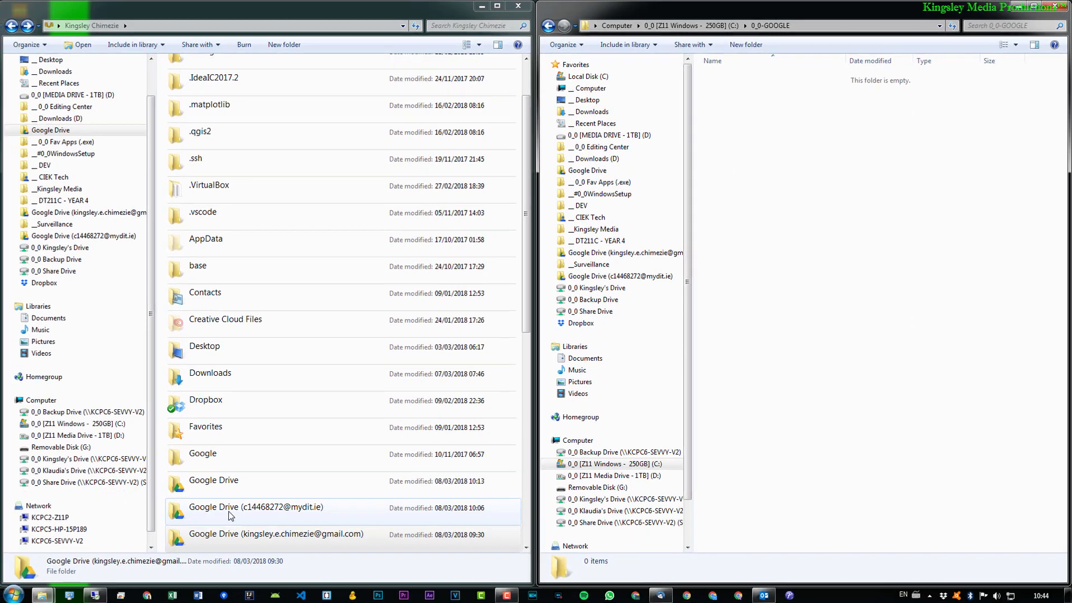
pyautogui.click(230, 515)
pyautogui.scroll(-3, 251, 418)
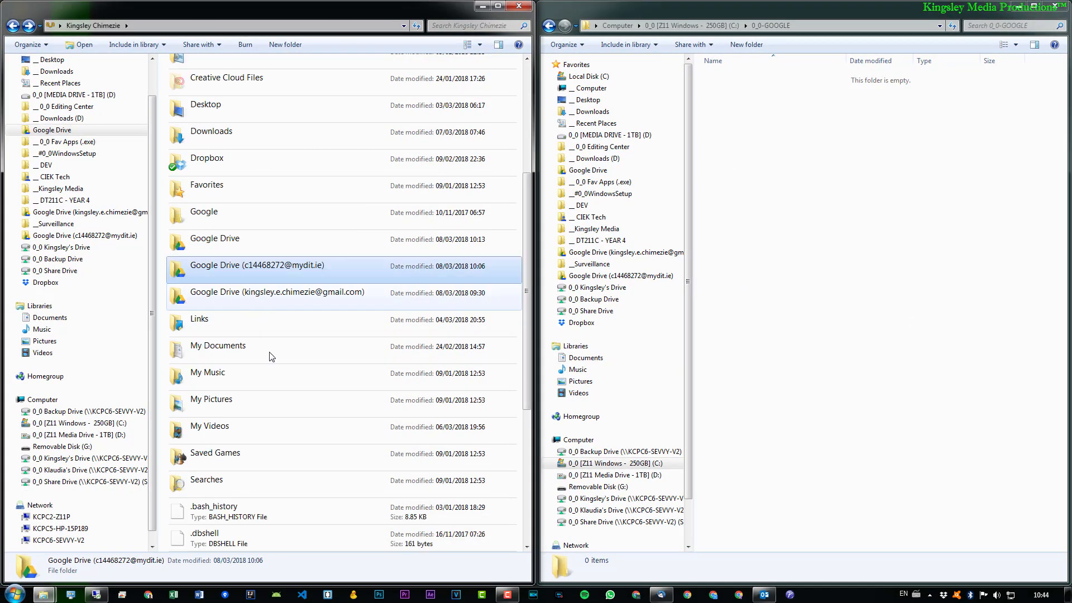
pyautogui.click(227, 248)
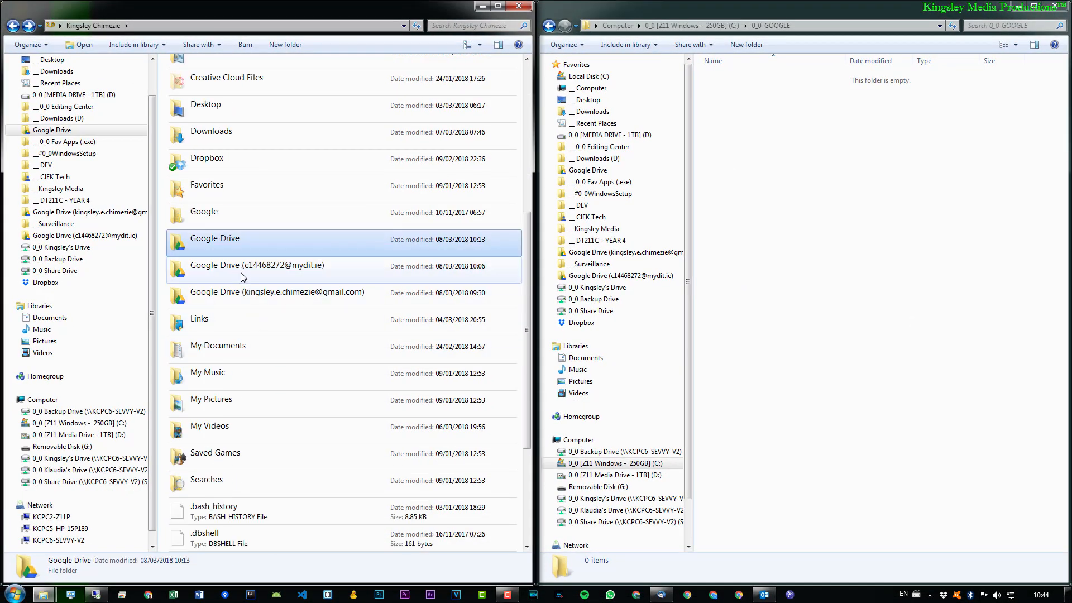
pyautogui.keyDown('shift'); pyautogui.click(247, 292); pyautogui.keyUp('shift')
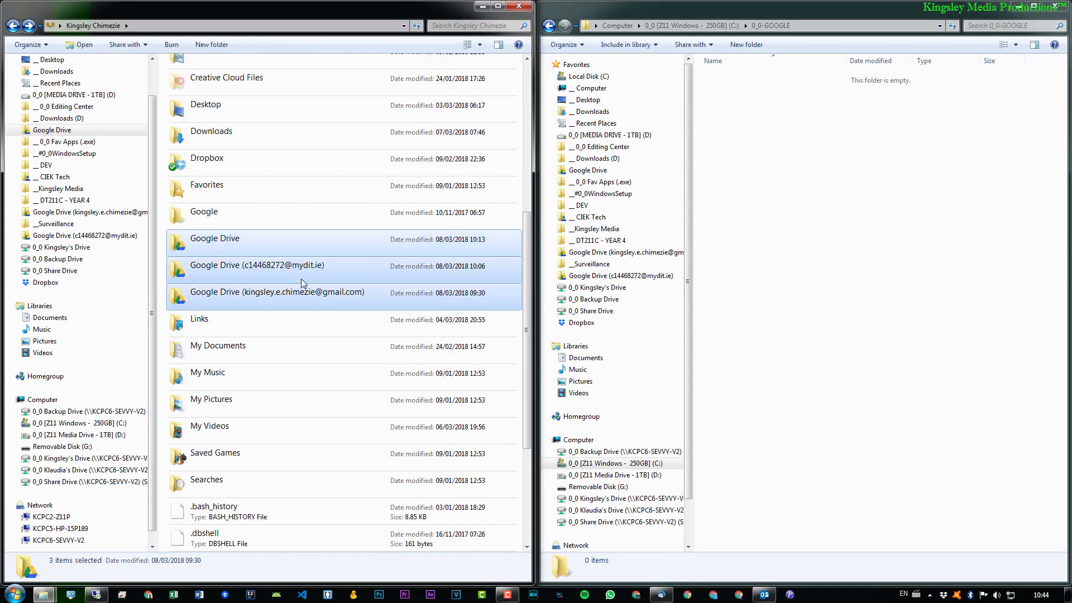
pyautogui.moveTo(309, 270); pyautogui.dragTo(844, 155)
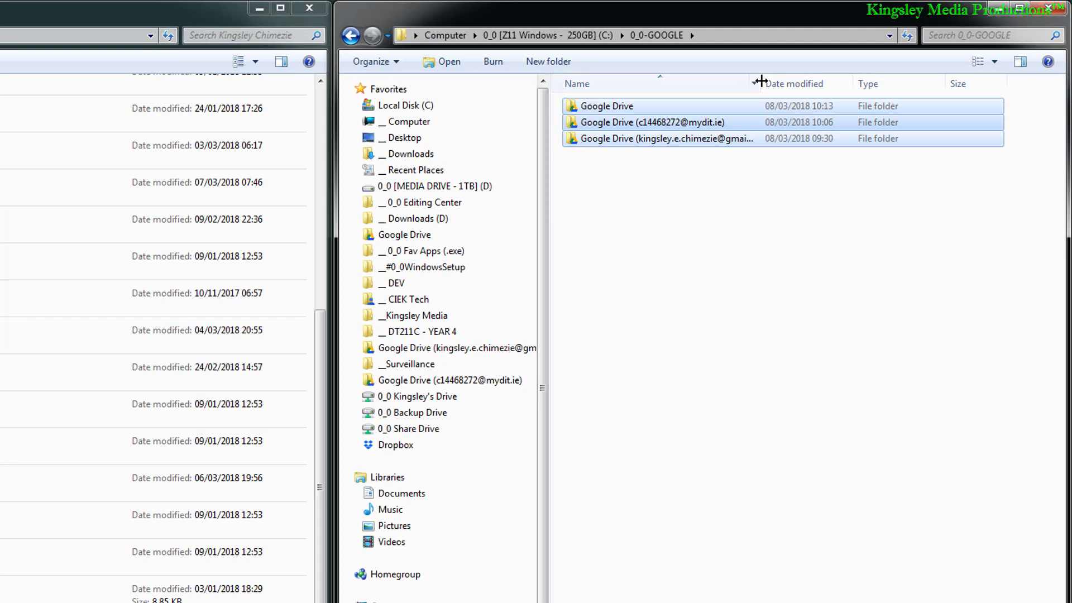
# Step: Widen the Name column to fit the folder names and rename the plain Google Drive folder as the main account's user name
pyautogui.doubleClick(761, 81)
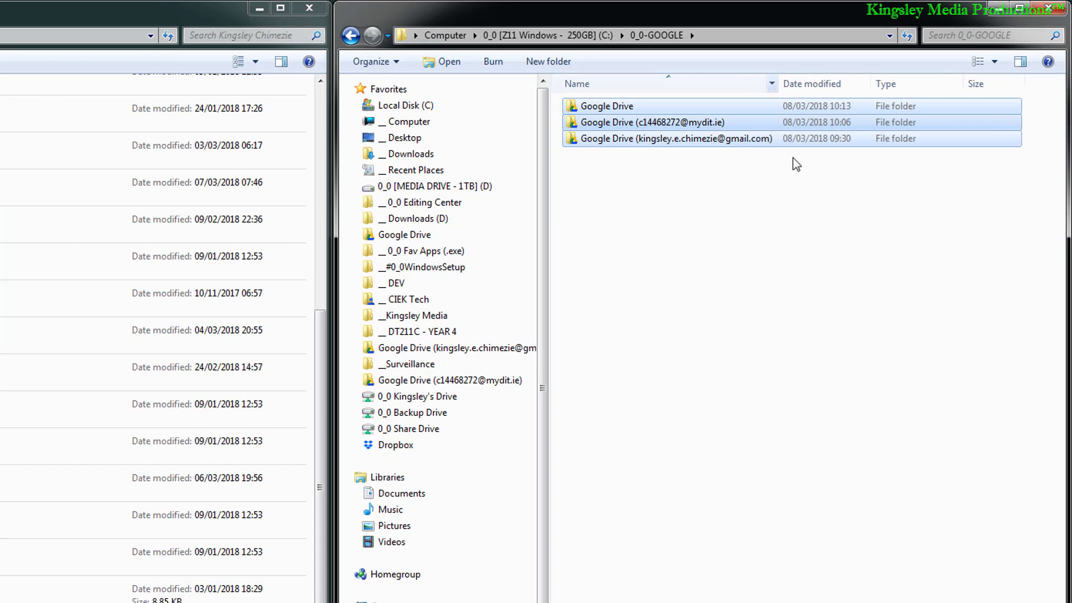
pyautogui.click(785, 261)
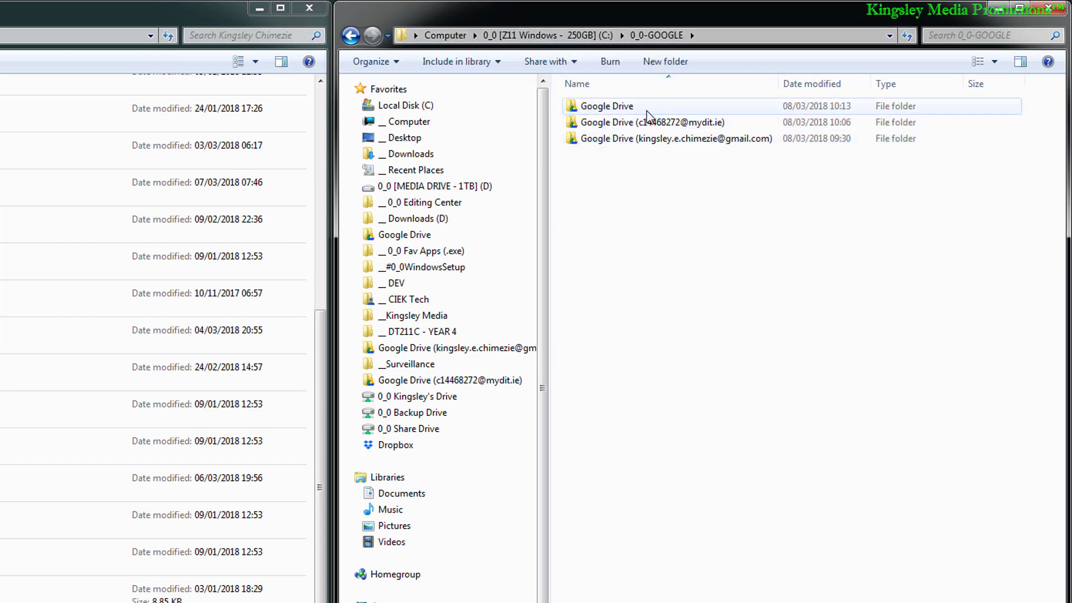
pyautogui.click(622, 106)
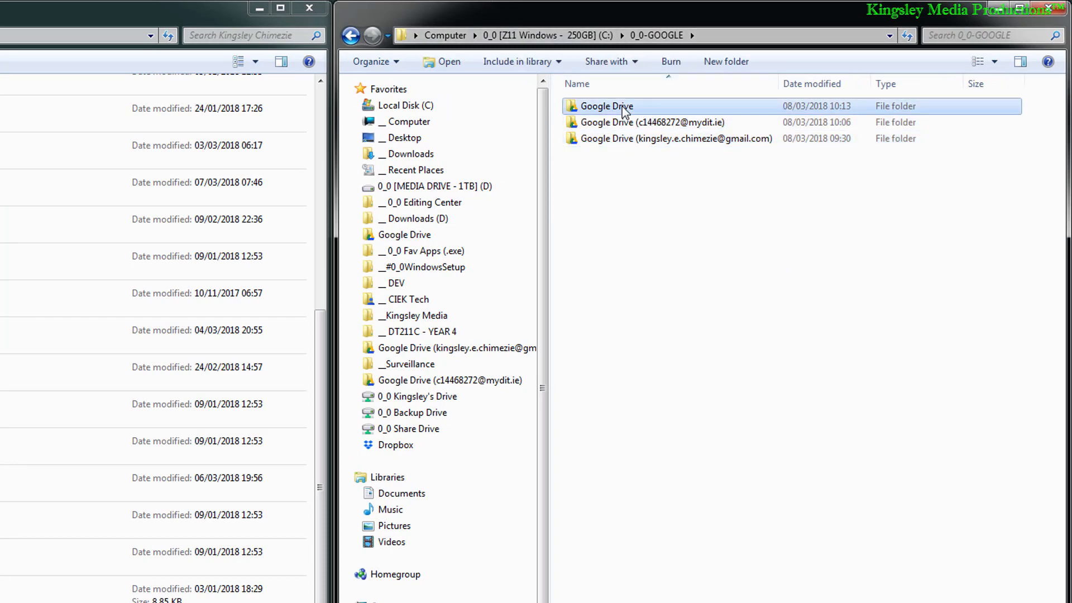
pyautogui.click(622, 106)
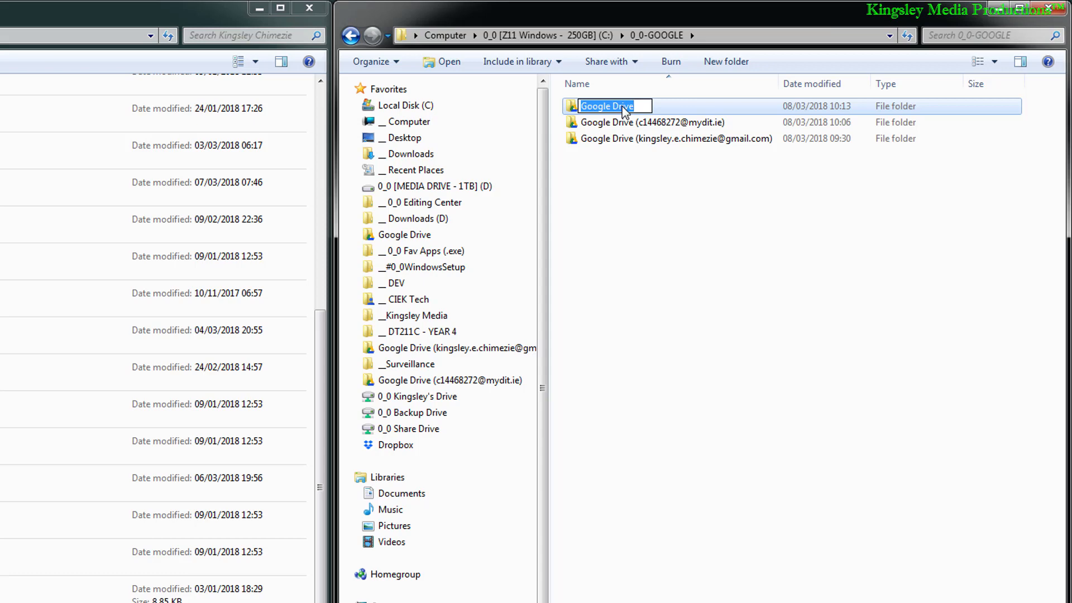
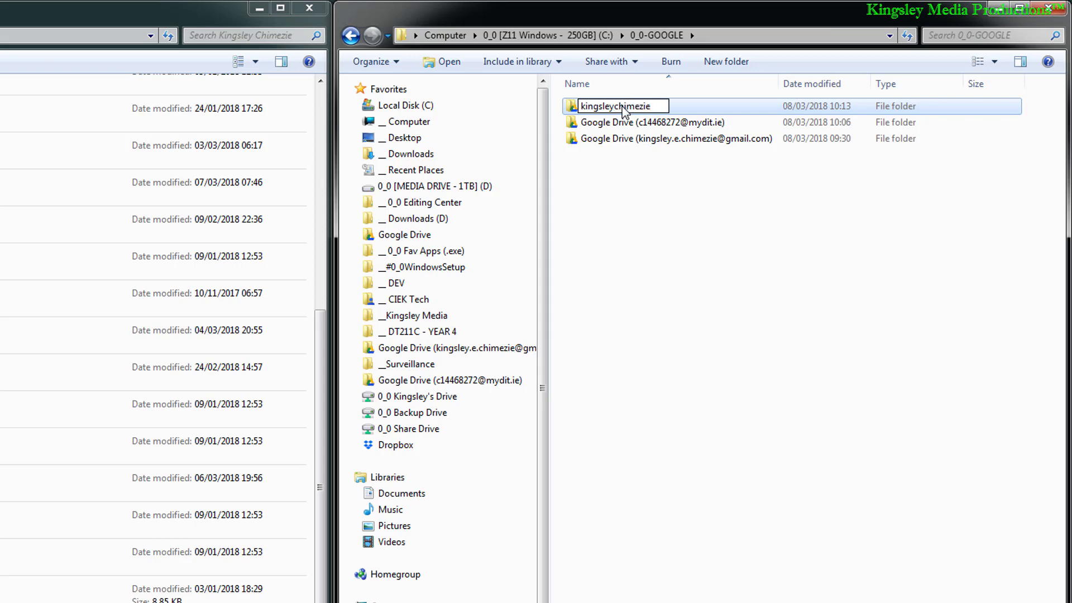
pyautogui.press('Tab')
# Step: Shorten the name of the mydit.ie Google Drive folder to only the account ID before the @ sign
pyautogui.click(682, 108)
pyautogui.click(640, 109)
pyautogui.press('BackSpace')
pyautogui.press('BackSpace')
pyautogui.press('BackSpace')
pyautogui.press('BackSpace')
pyautogui.press('BackSpace')
pyautogui.press('BackSpace')
pyautogui.press('BackSpace')
pyautogui.press('BackSpace')
pyautogui.press('BackSpace')
pyautogui.press('BackSpace')
pyautogui.press('BackSpace')
pyautogui.press('BackSpace')
pyautogui.press('BackSpace')
pyautogui.press('BackSpace')
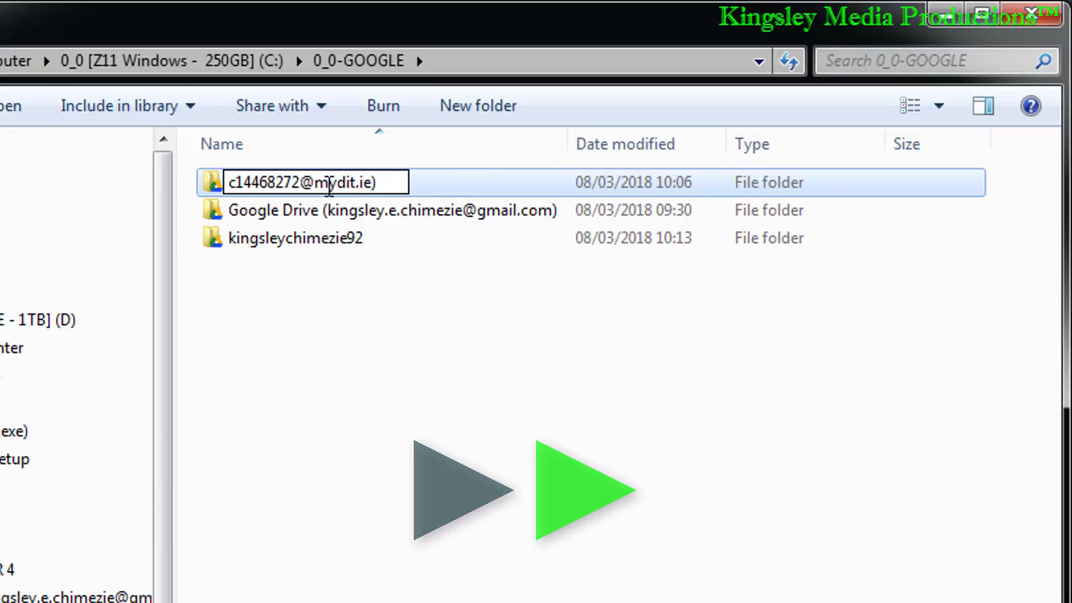
pyautogui.moveTo(300, 184); pyautogui.dragTo(399, 185)
pyautogui.press('BackSpace')
pyautogui.press('Tab')
# Step: Shorten the name of the remaining gmail.com Google Drive folder to only the user name before the @ sign
pyautogui.moveTo(327, 209); pyautogui.dragTo(75, 198)
pyautogui.press('BackSpace')
pyautogui.moveTo(364, 210); pyautogui.dragTo(469, 206)
pyautogui.press('BackSpace')
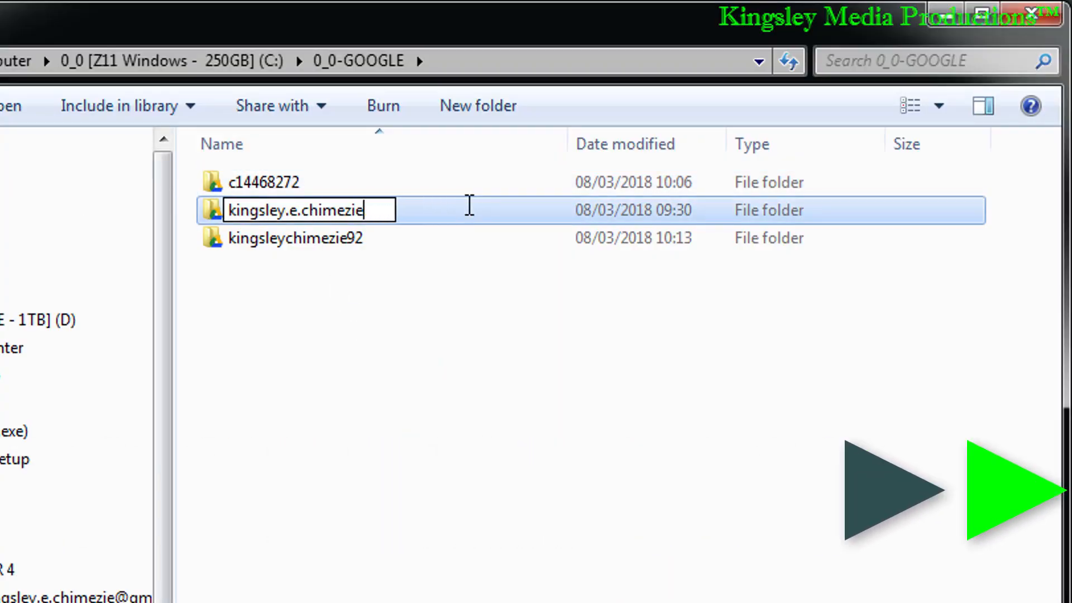
pyautogui.press('Return')
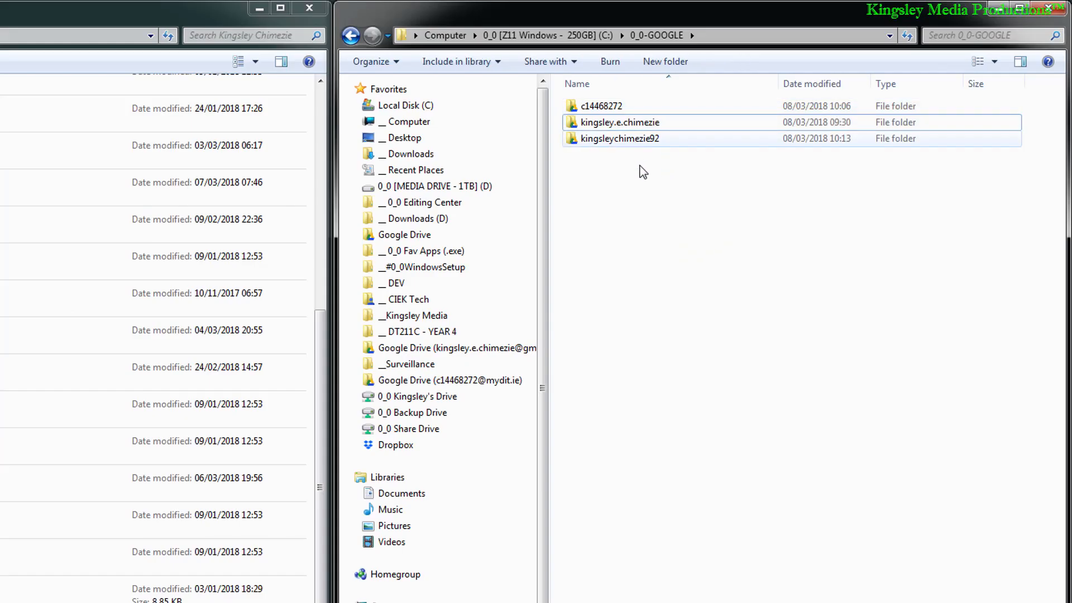
# Step: Review the location of the three renamed folders by visiting the C: drive root and reopening 0_0-GOOGLE
pyautogui.moveTo(656, 246); pyautogui.dragTo(665, 82)
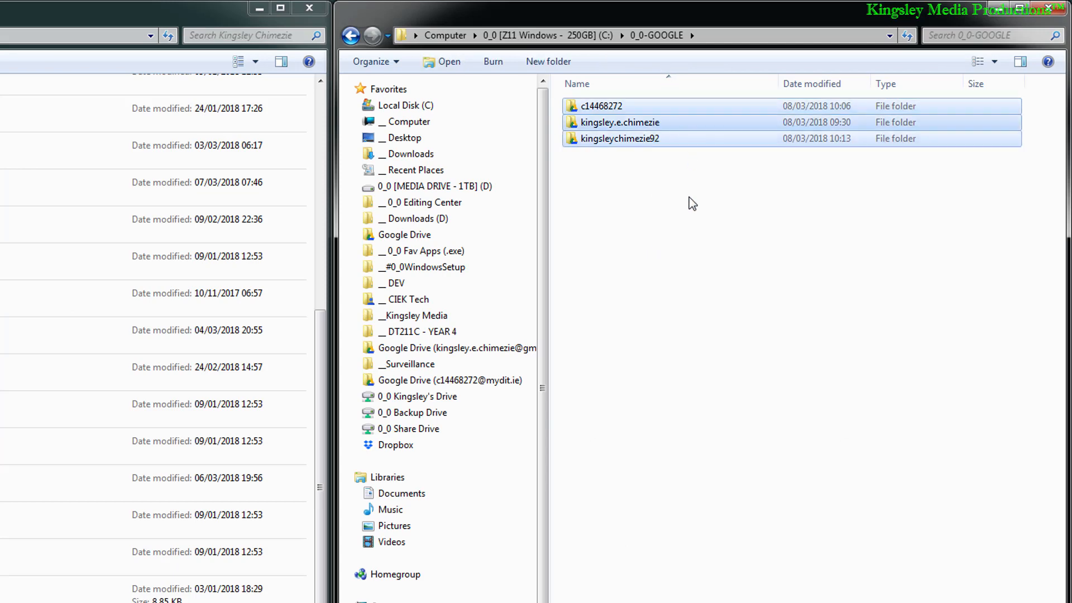
pyautogui.click(562, 32)
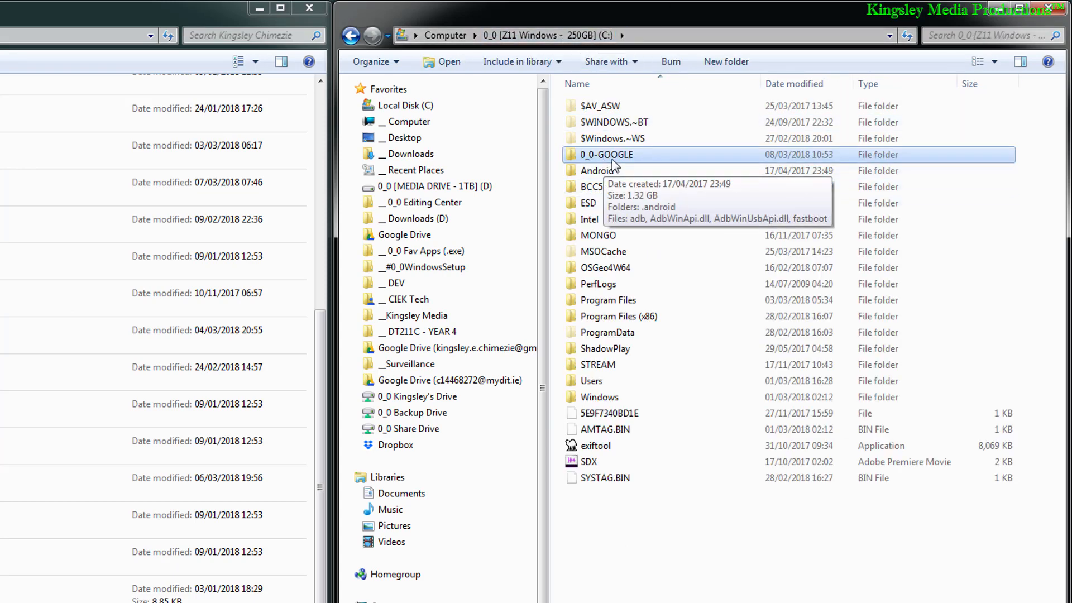
pyautogui.doubleClick(642, 155)
pyautogui.moveTo(641, 250); pyautogui.dragTo(604, 73)
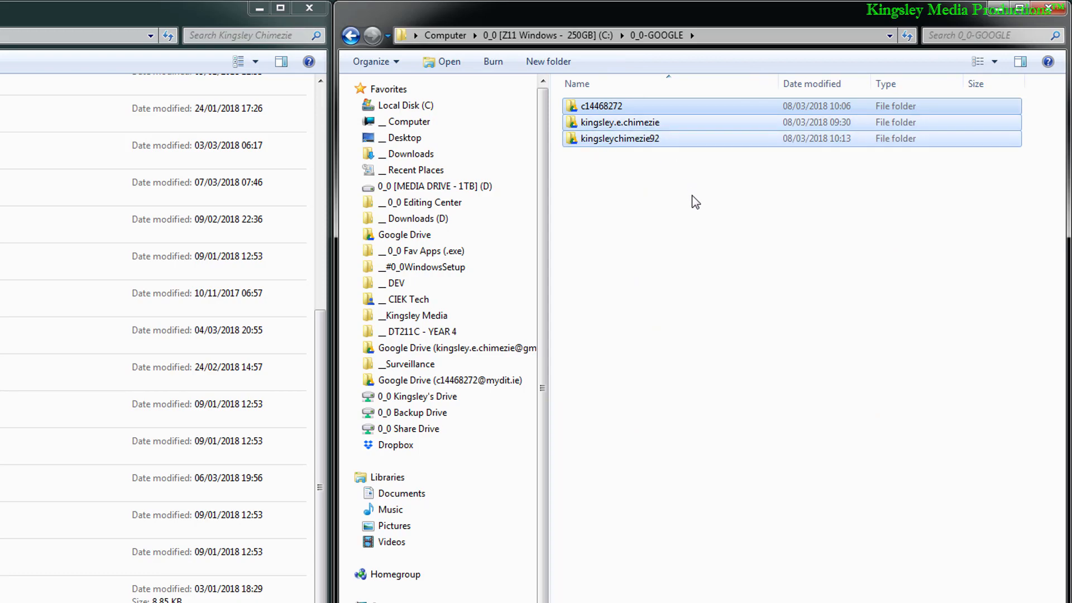
pyautogui.click(698, 289)
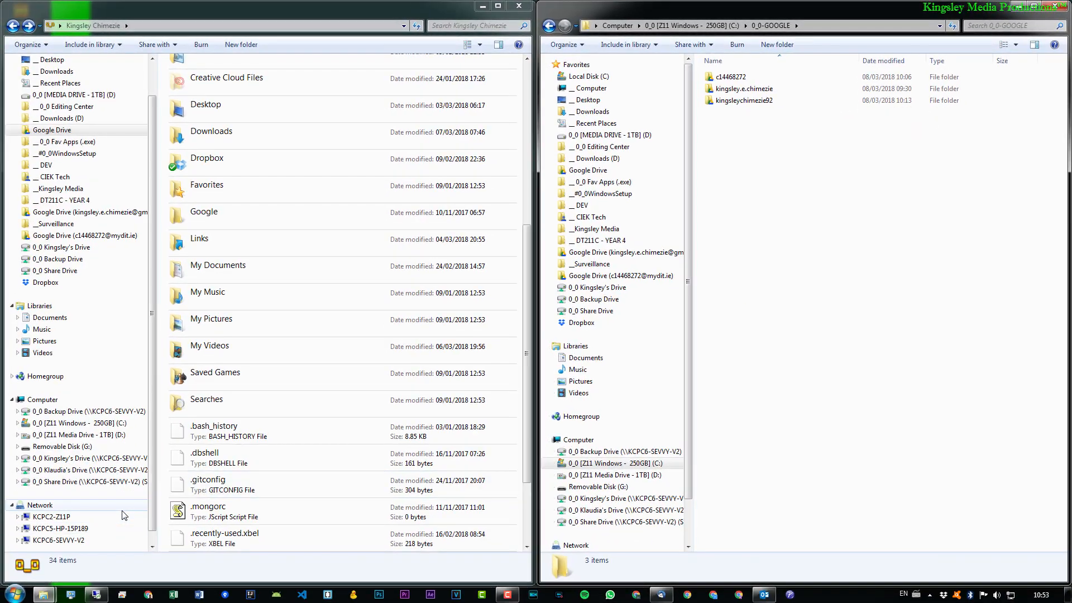
# Step: Find and launch Backup and Sync, and choose to locate the missing synced Google Drive folder
pyautogui.click(15, 595)
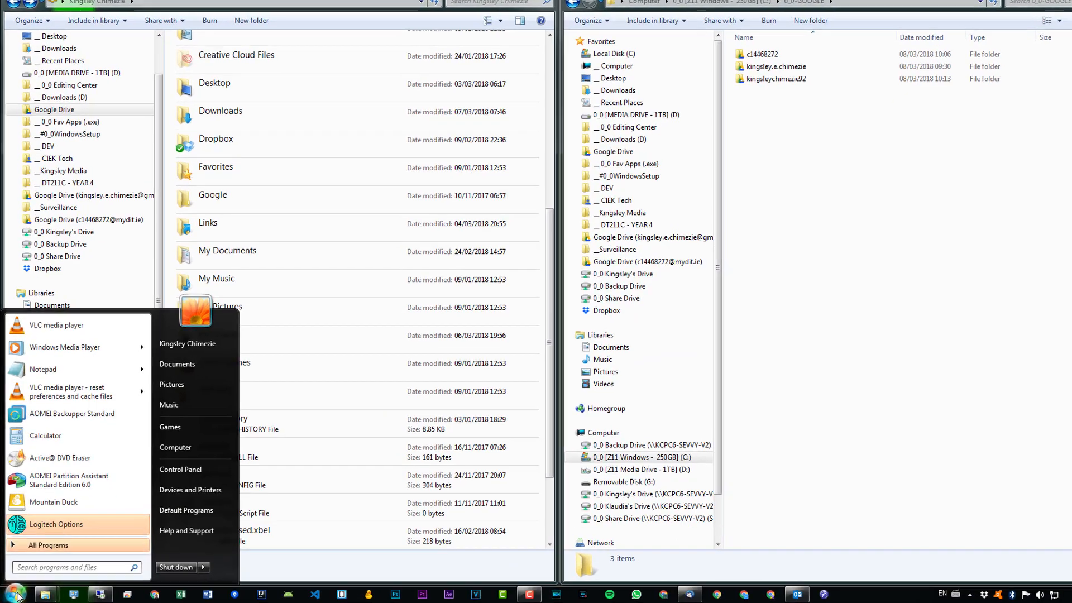
pyautogui.write('g')
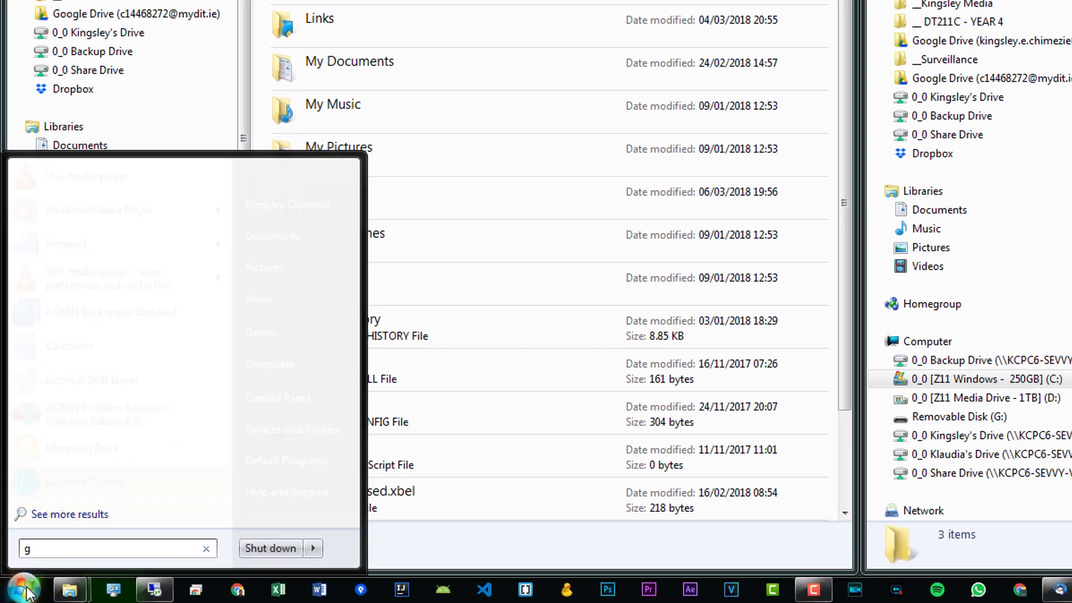
pyautogui.press('BackSpace')
pyautogui.write('back and')
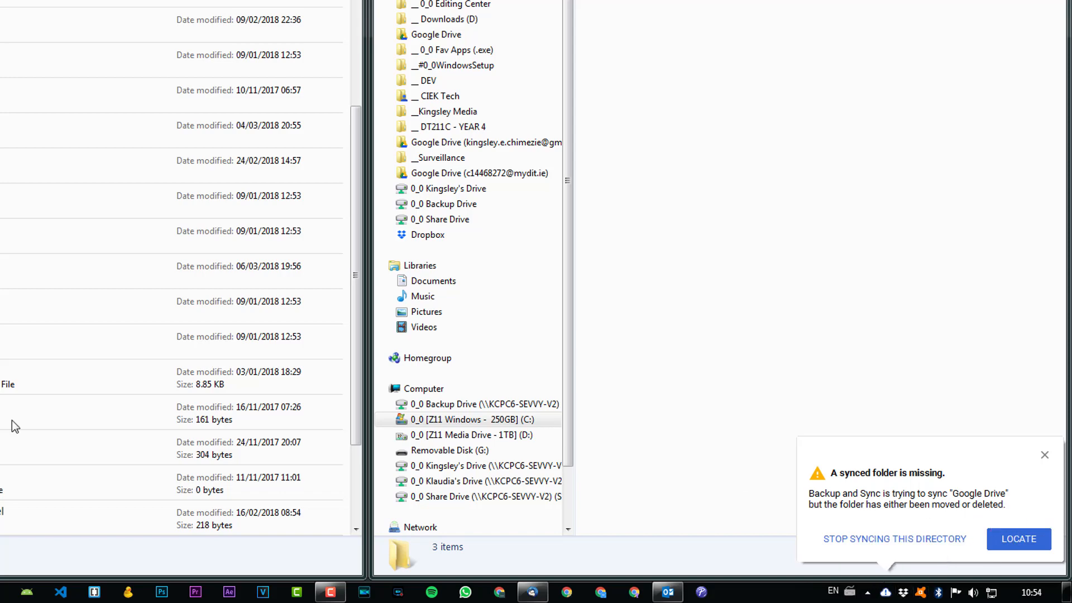
pyautogui.click(1015, 538)
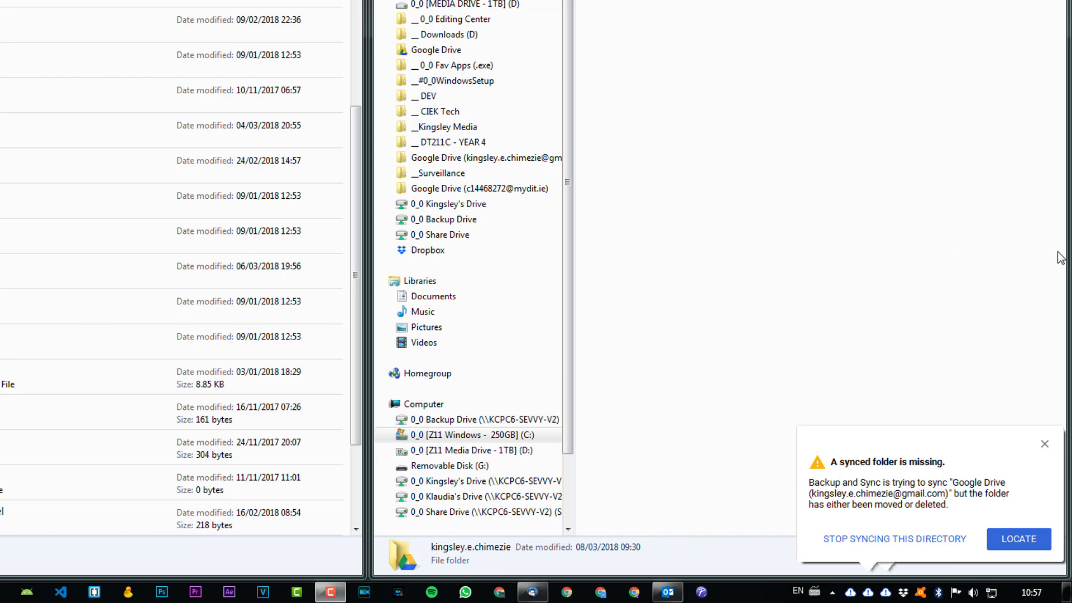
# Step: Show the main account's Backup and Sync status and dismiss the missing-folder notices of the other two accounts
pyautogui.click(852, 593)
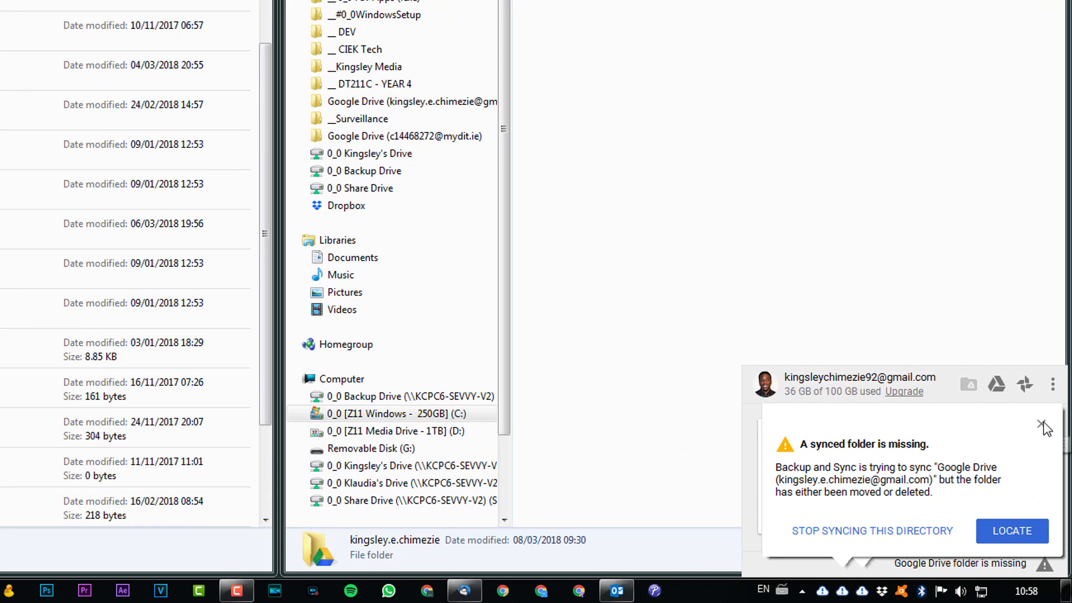
pyautogui.click(1050, 481)
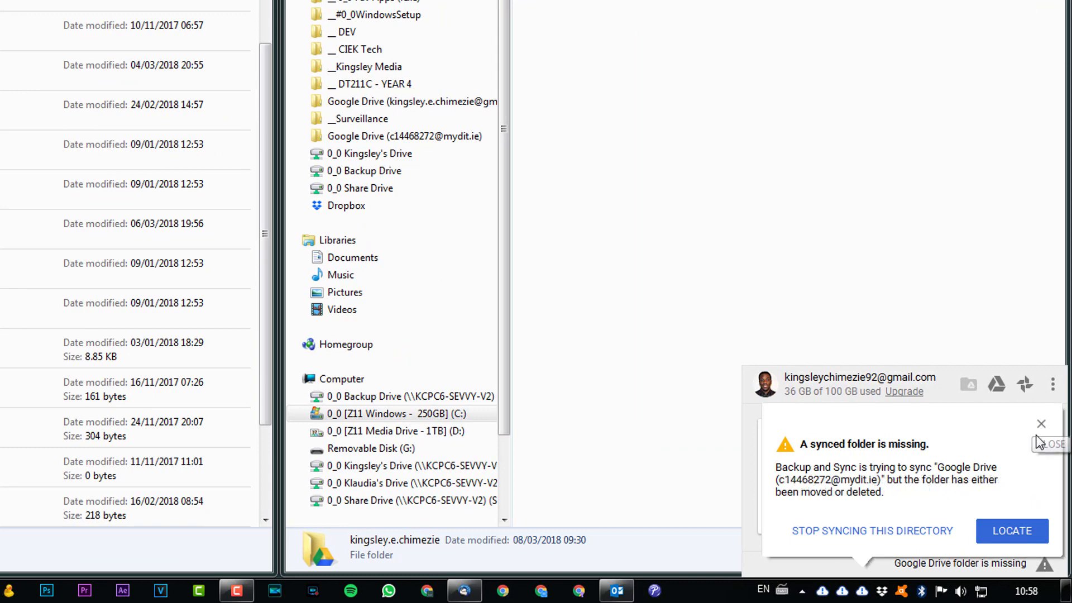
pyautogui.click(1041, 425)
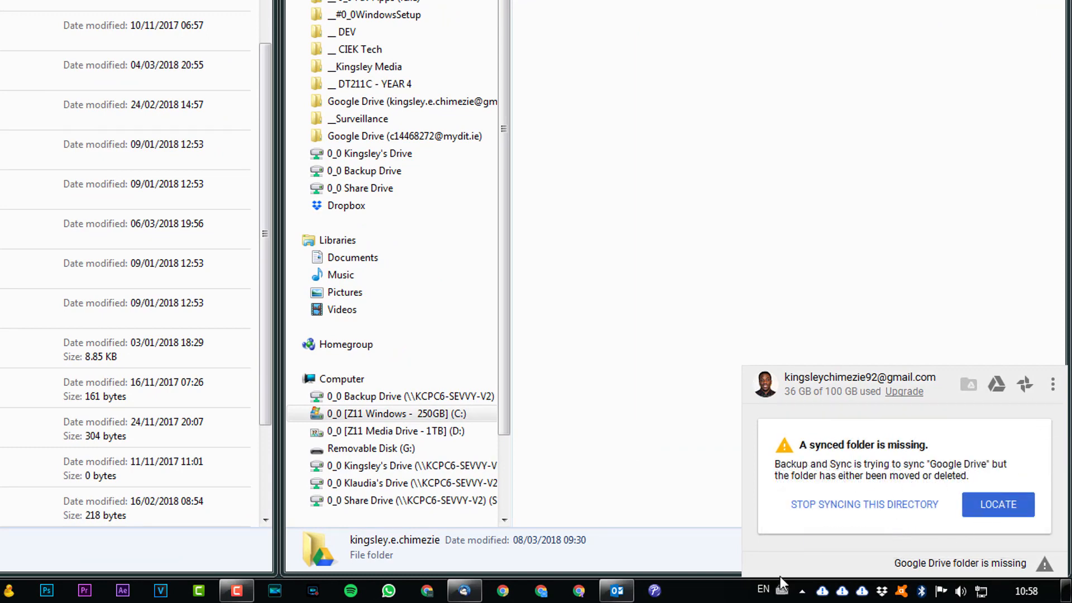
# Step: Relocate the main account's missing Google Drive folder to its renamed folder inside C:\0_0-GOOGLE
pyautogui.click(825, 594)
pyautogui.click(1001, 515)
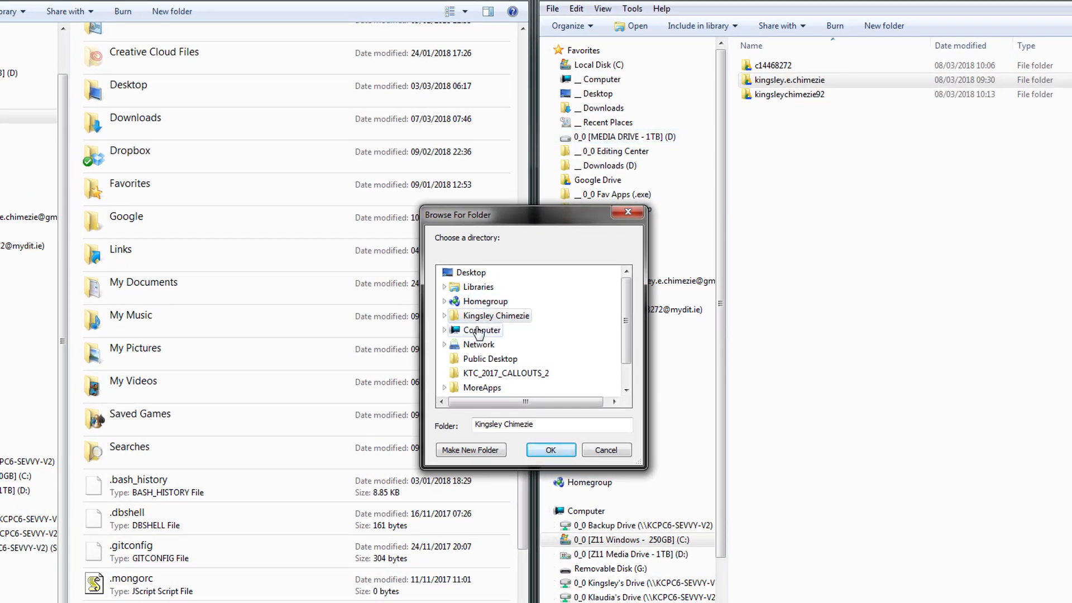
pyautogui.doubleClick(478, 332)
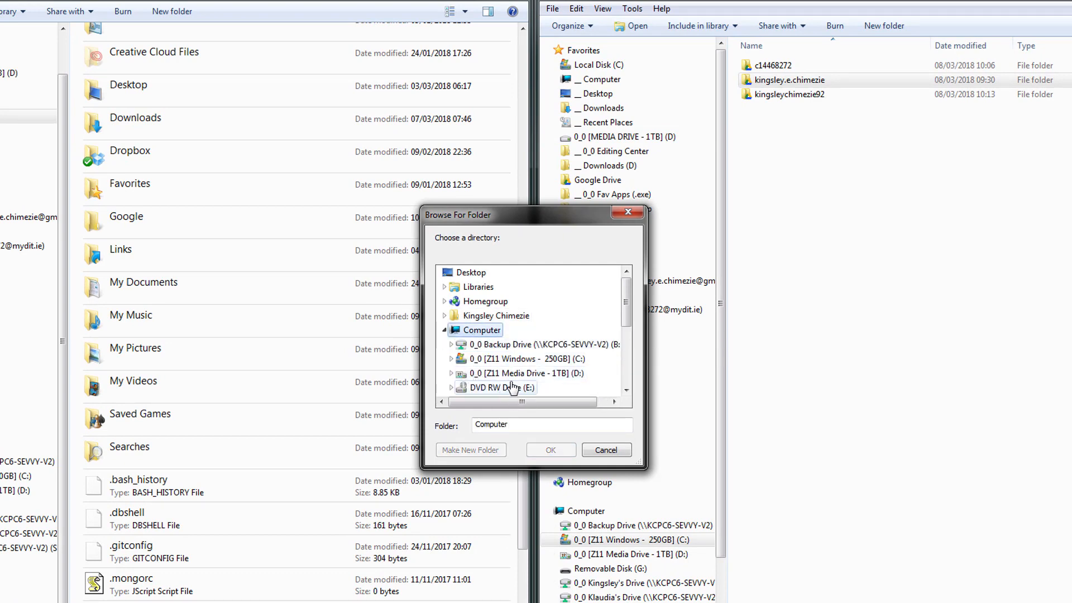
pyautogui.doubleClick(486, 358)
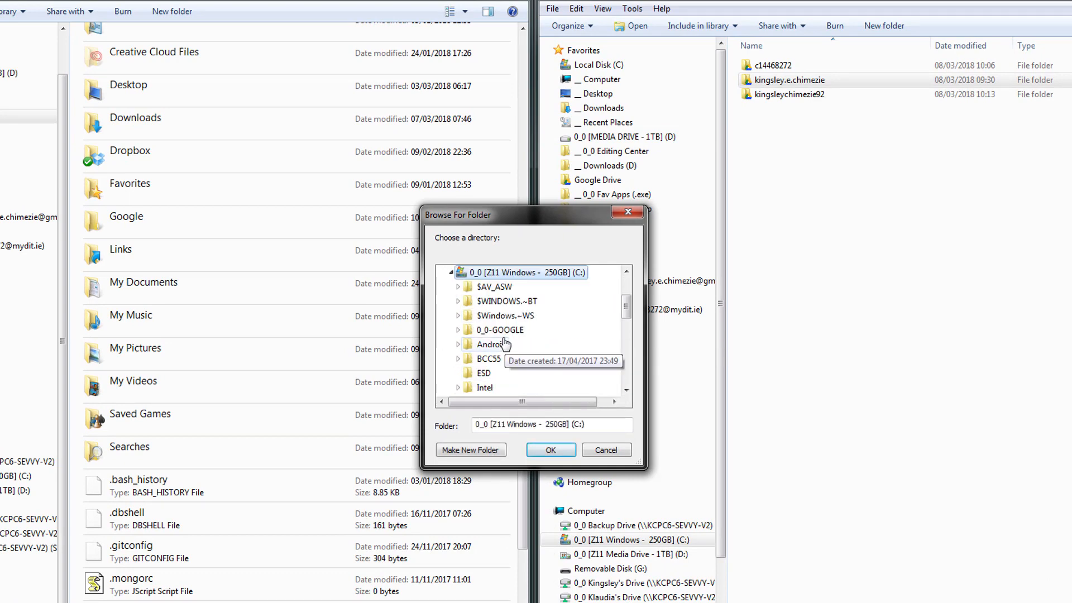
pyautogui.doubleClick(504, 332)
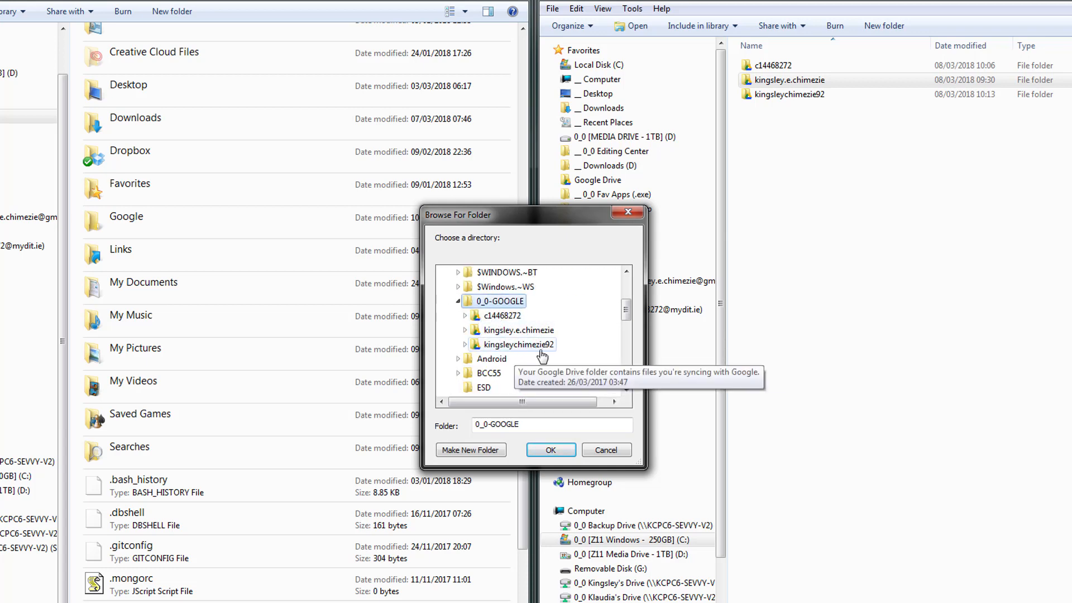
pyautogui.doubleClick(534, 346)
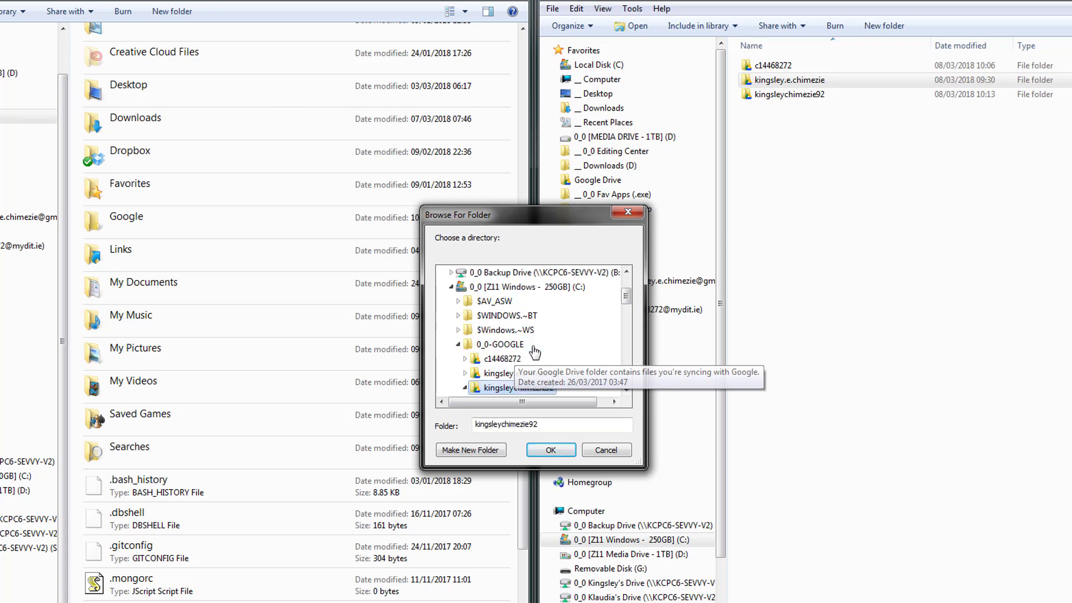
pyautogui.scroll(-1, 507, 388)
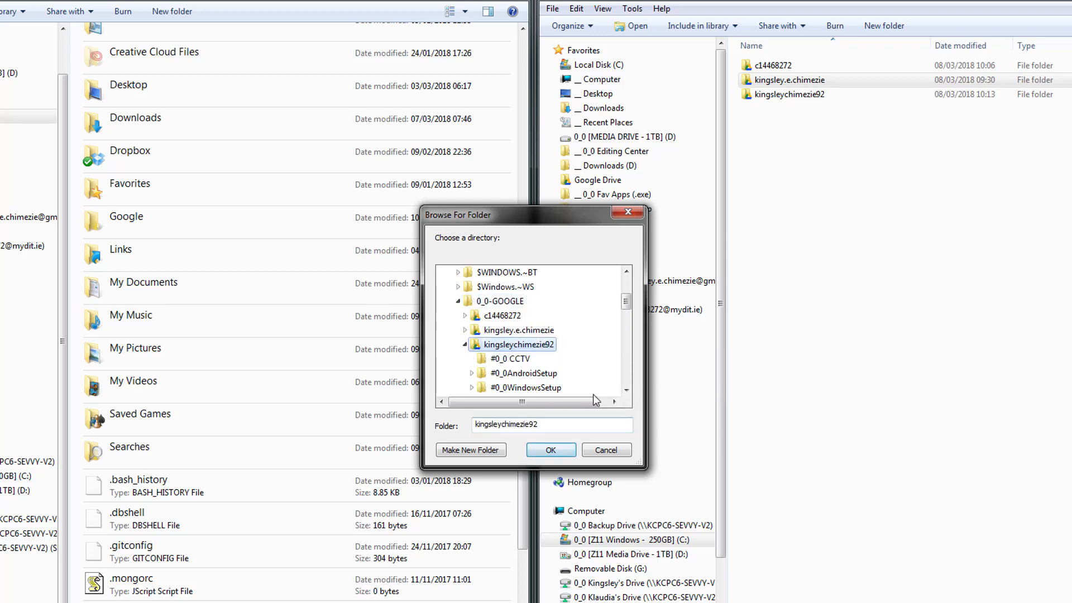
pyautogui.click(552, 451)
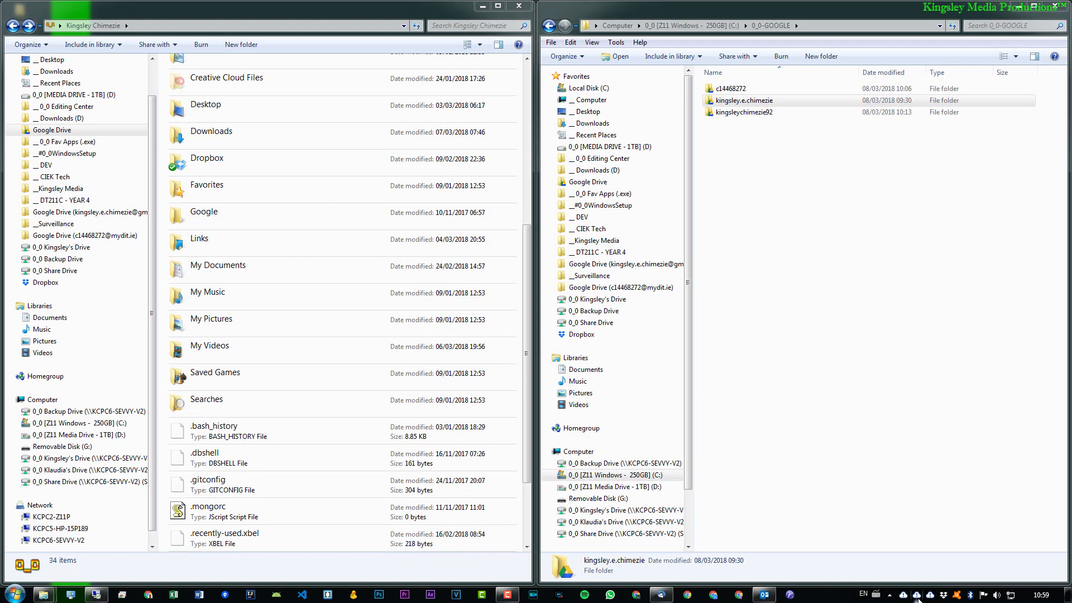
# Step: Check the Backup and Sync status after relocating the synced folder
pyautogui.click(918, 595)
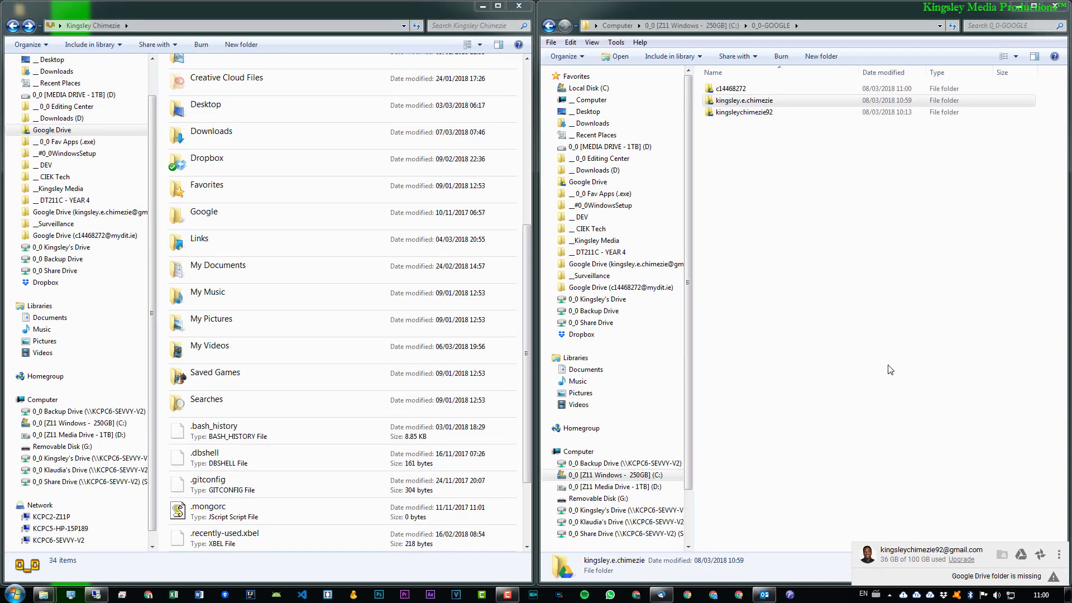
pyautogui.click(828, 355)
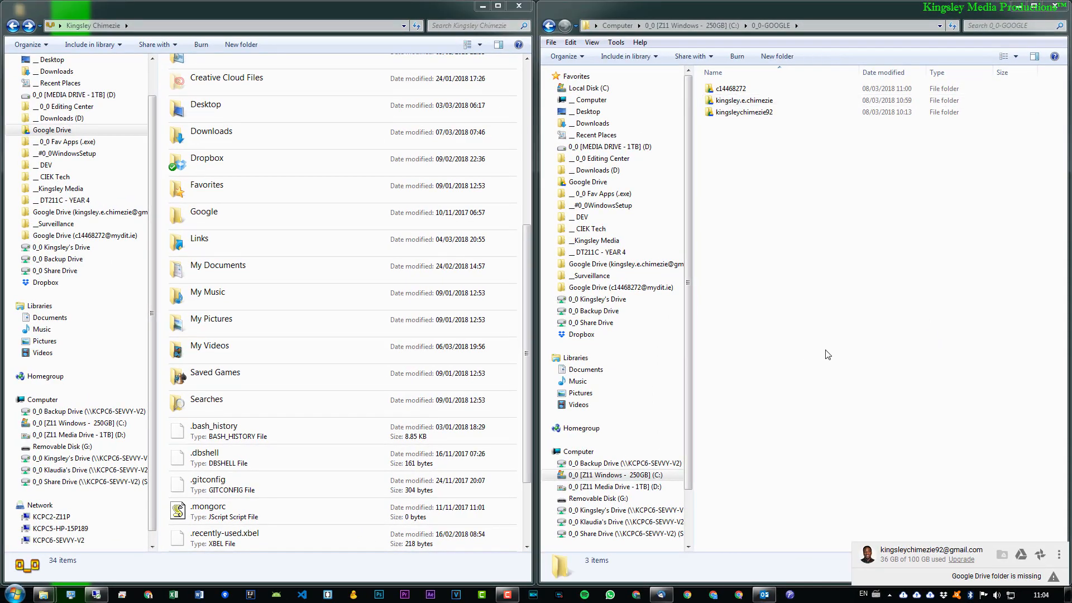